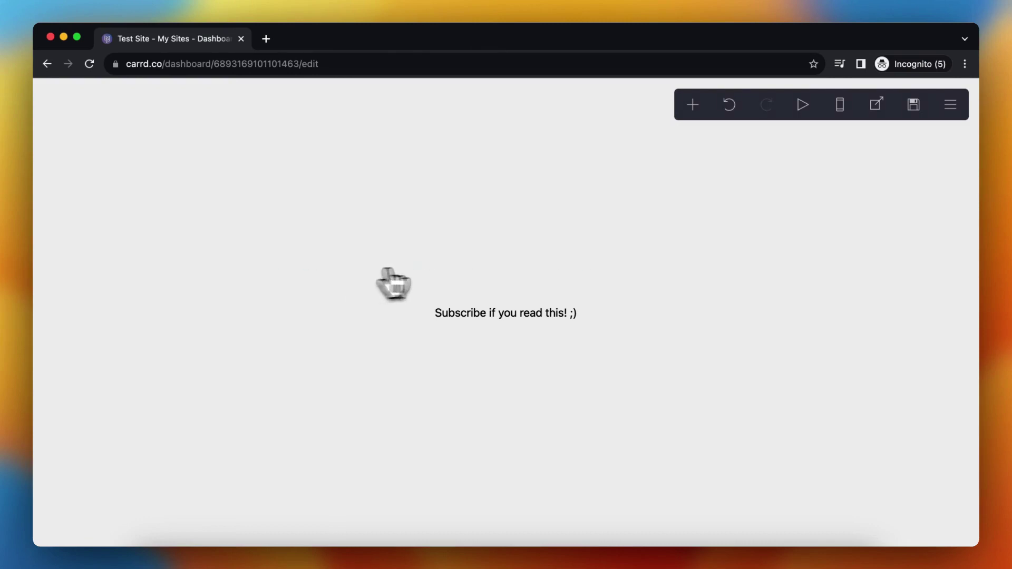
Open the Add element menu from the top toolbar of the Test Site editor.
left_click(692, 108)
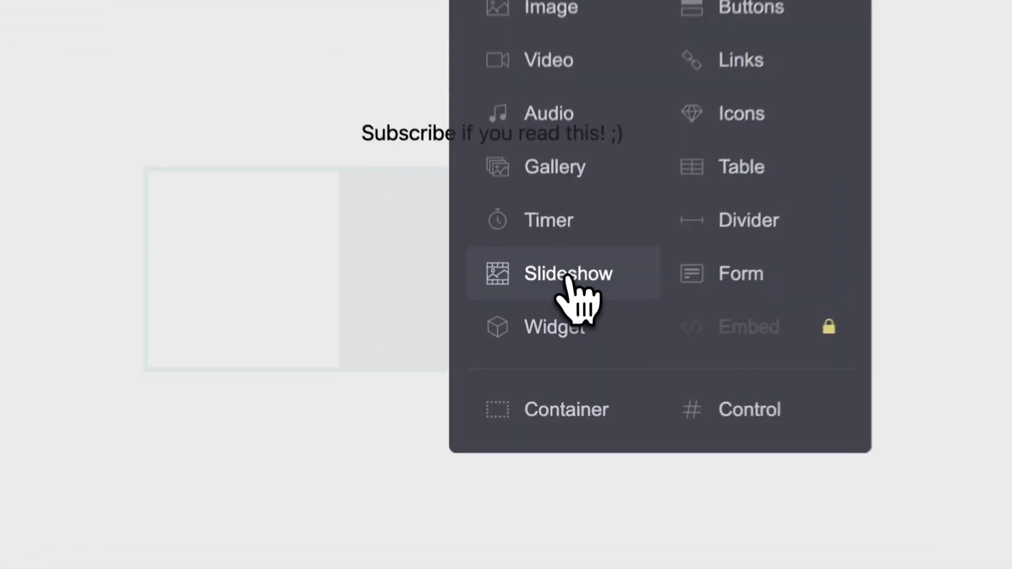
Add a Slideshow element below the subscribe text, leaving it with one empty slide.
left_click(546, 328)
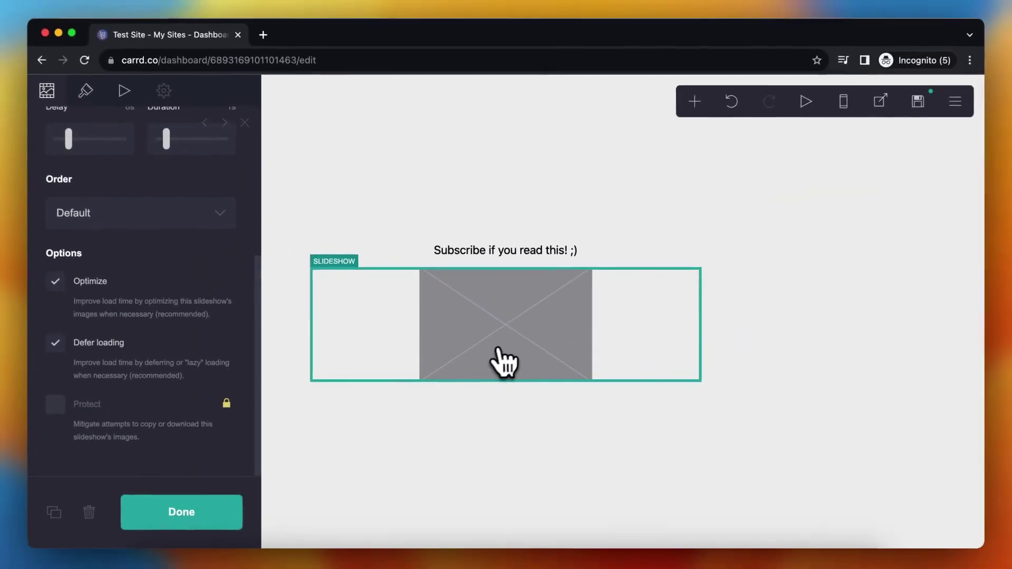
scroll(158, 306, "up", 5)
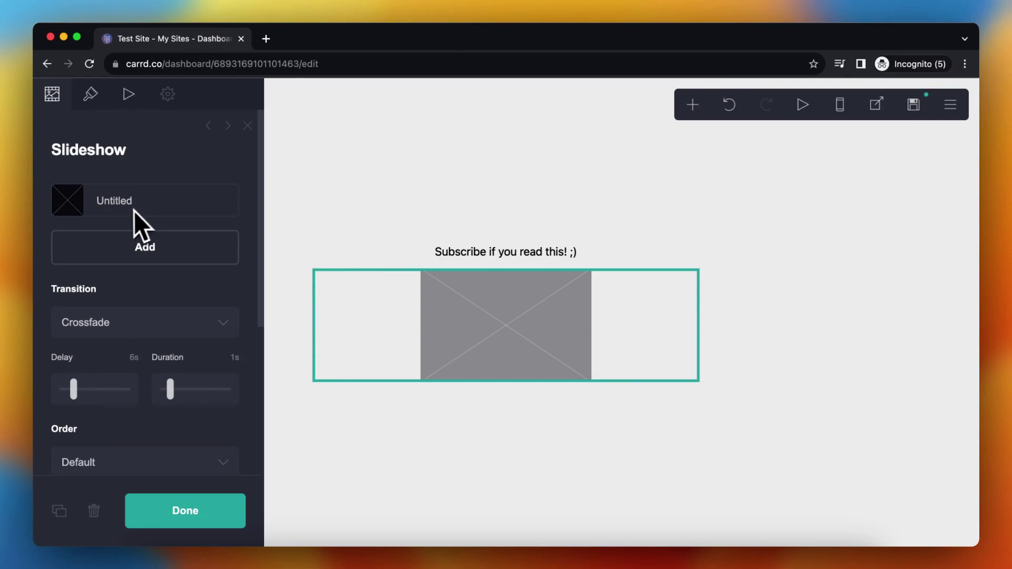
left_click(138, 245)
left_click(222, 200)
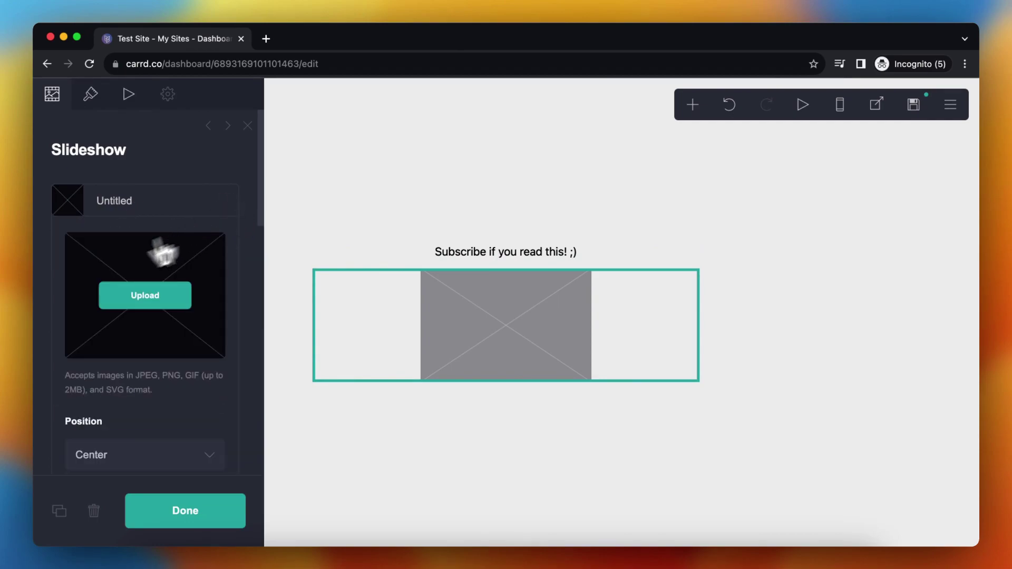
scroll(122, 323, "down", 5)
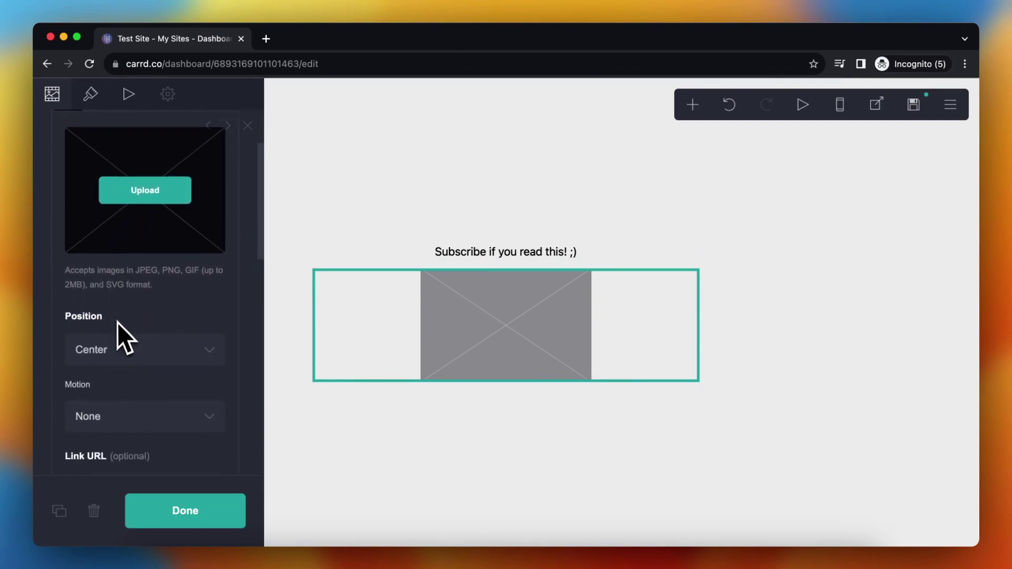
scroll(109, 319, "up", 3)
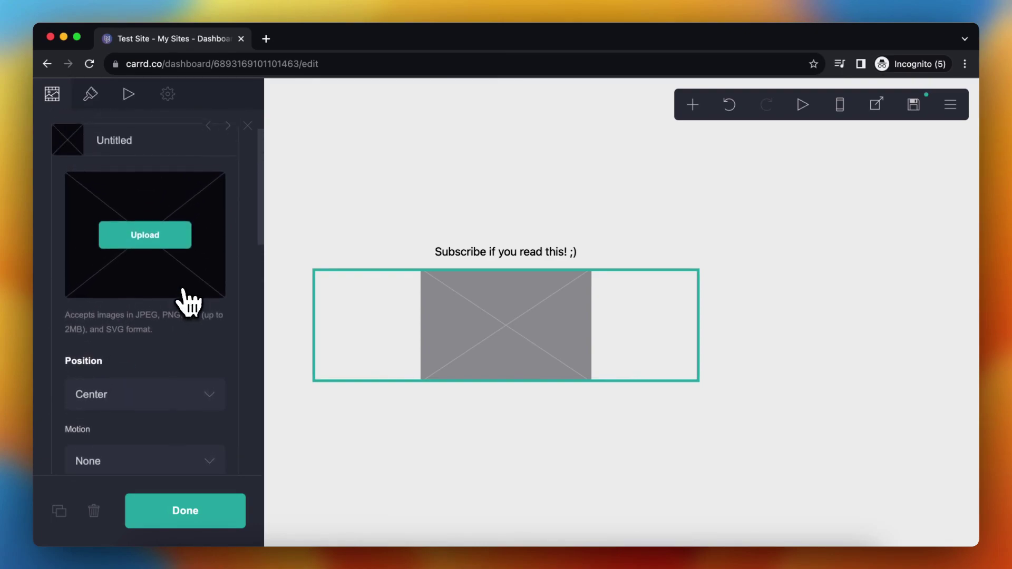
Upload a potato photo to each of three slides in the slideshow.
left_click(144, 242)
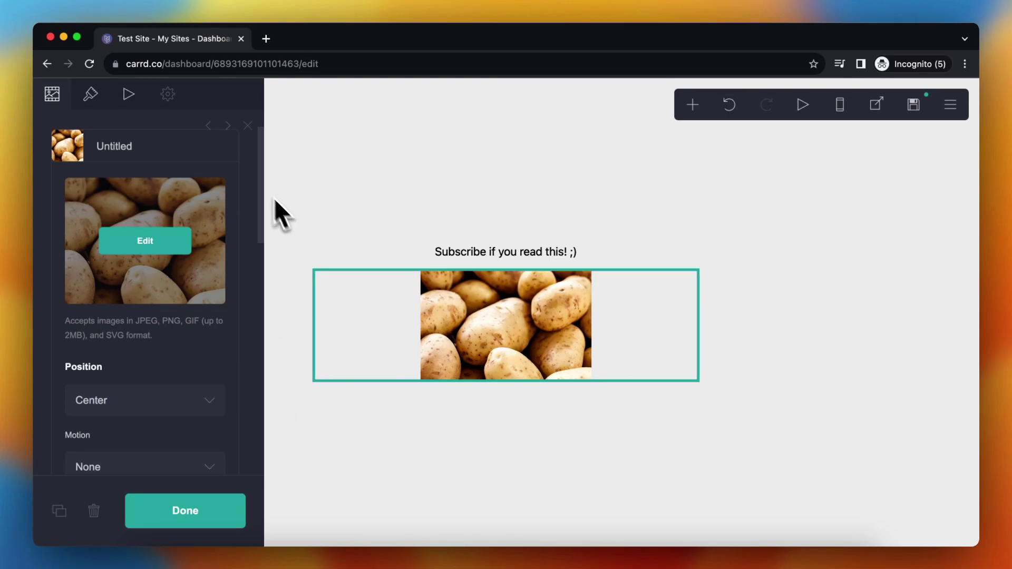
scroll(190, 179, "up", 1)
scroll(189, 180, "down", 5)
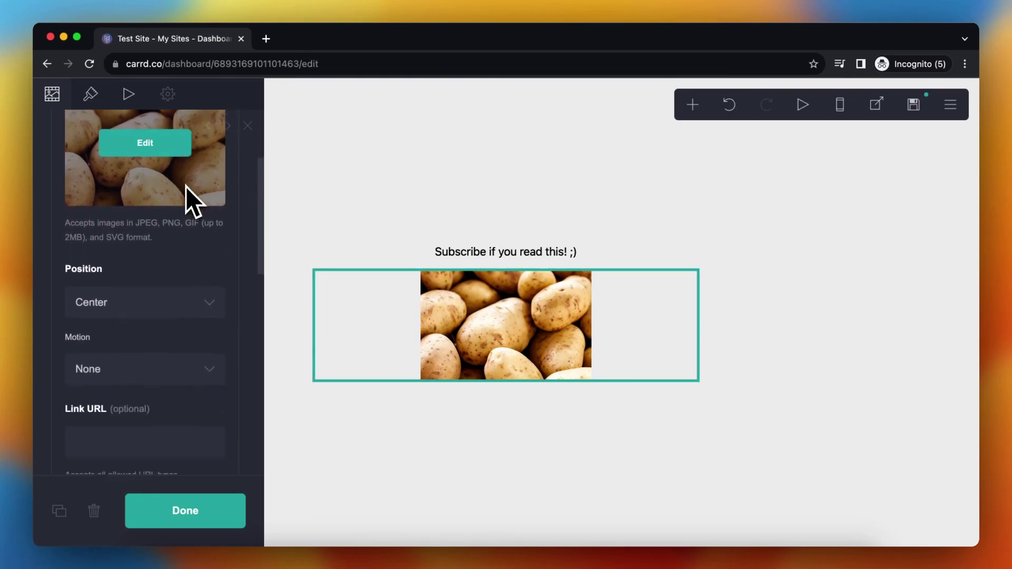
scroll(182, 216, "down", 5)
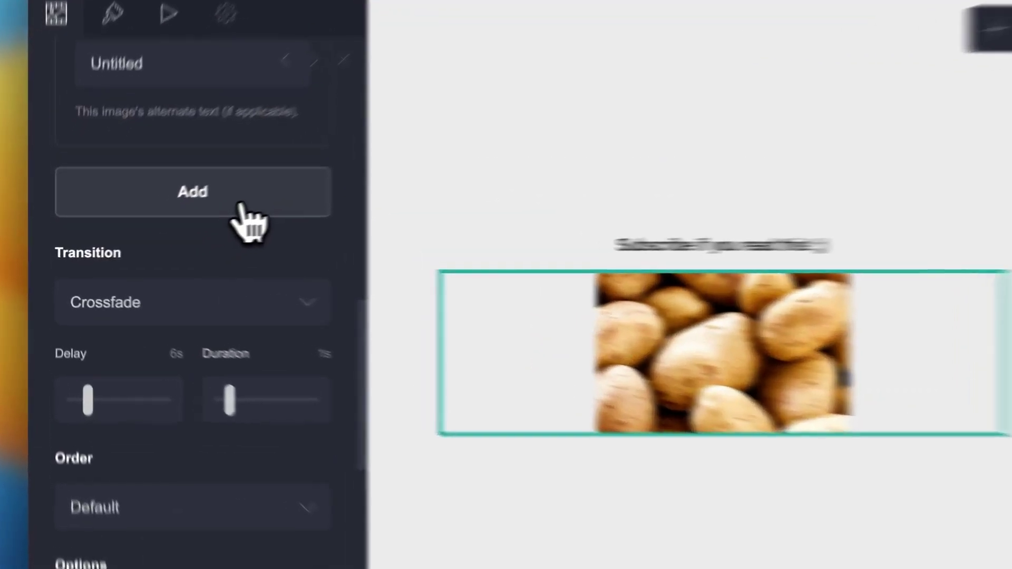
scroll(293, 238, "up", 5)
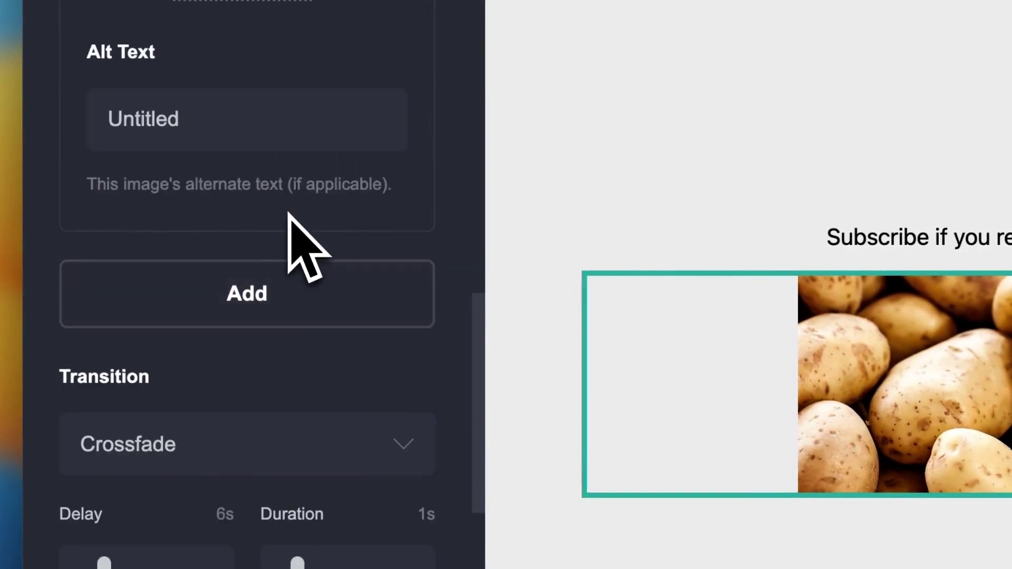
scroll(263, 207, "up", 10)
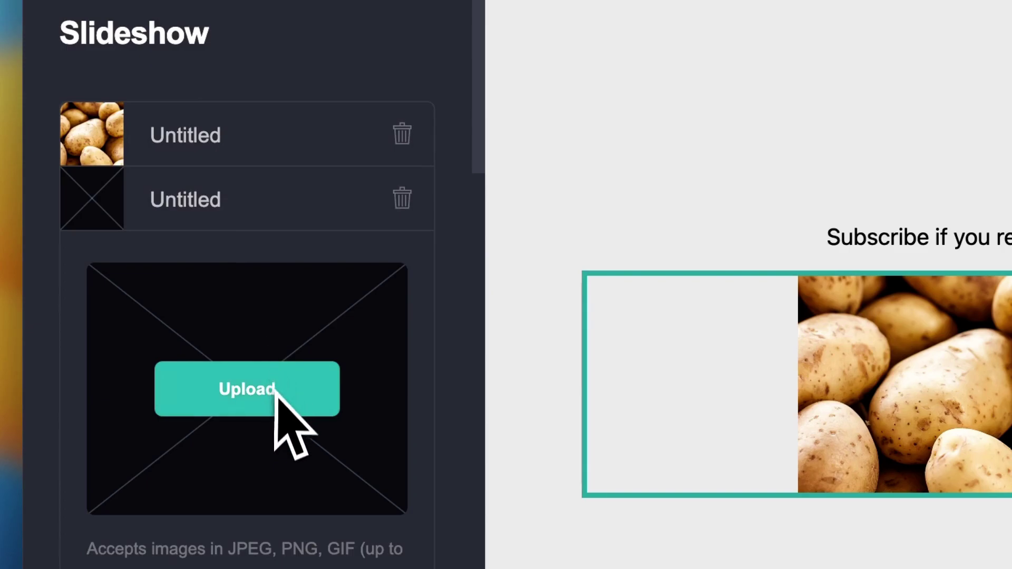
scroll(289, 317, "down", 2)
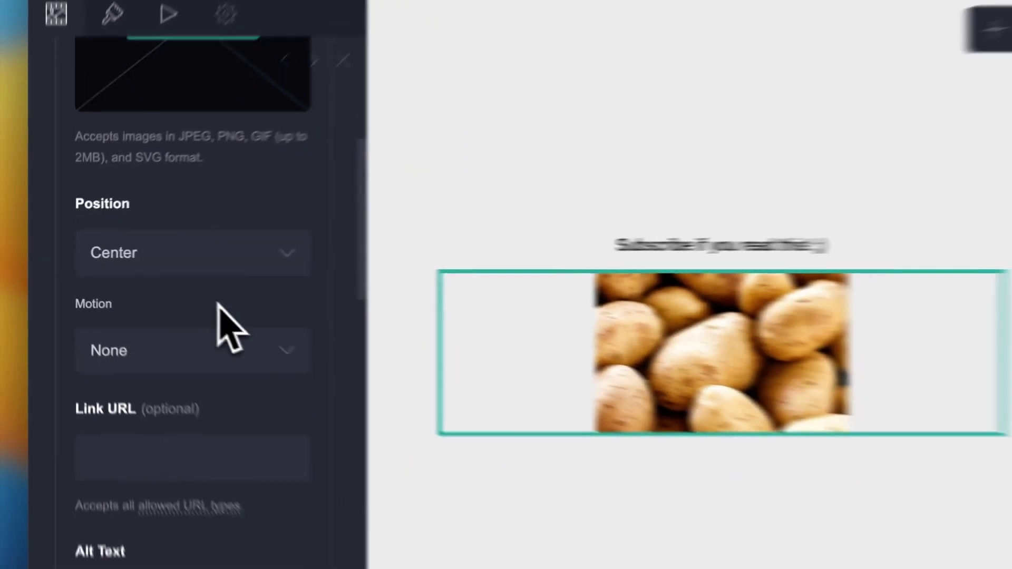
scroll(164, 300, "up", 2)
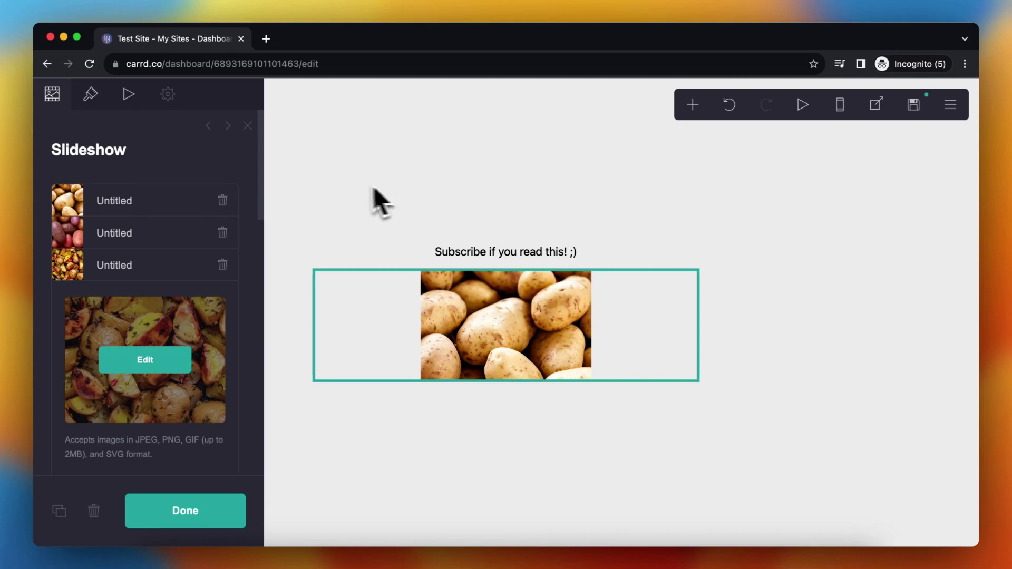
scroll(156, 270, "down", 2)
scroll(144, 280, "up", 2)
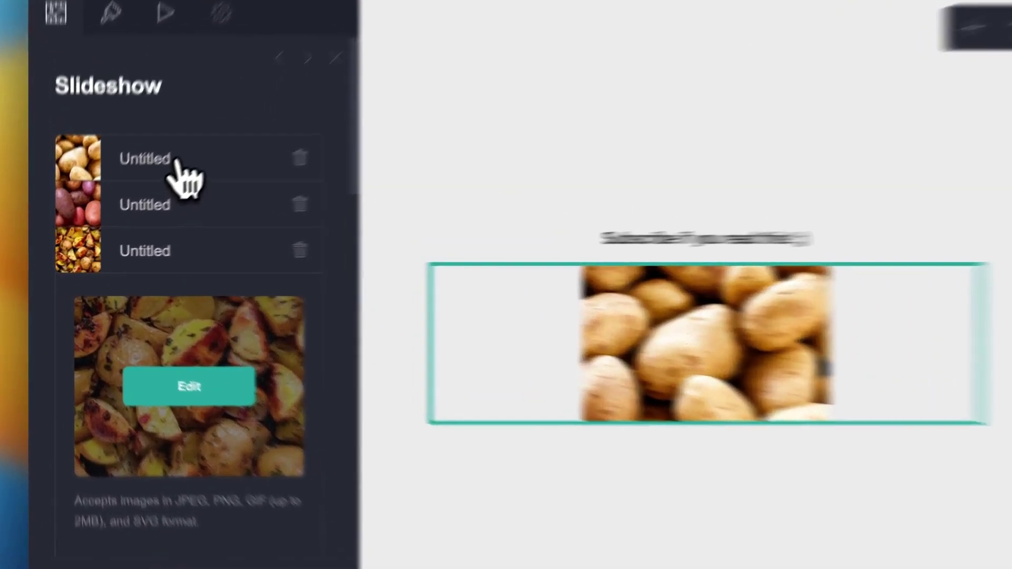
Replace the Untitled alt text of the first two slides with Potato 1 and Potato 2.
left_click(148, 200)
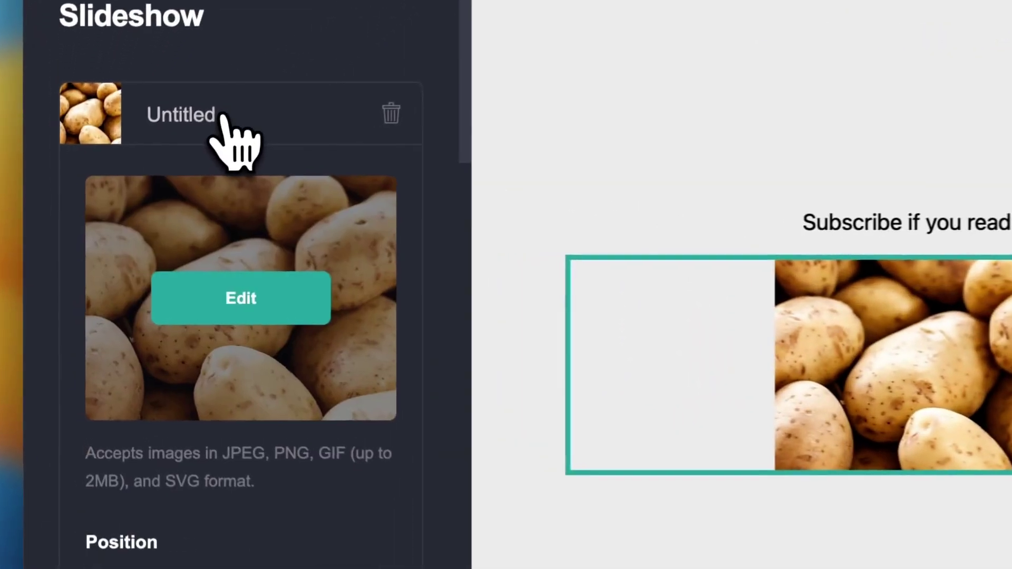
scroll(198, 282, "down", 10)
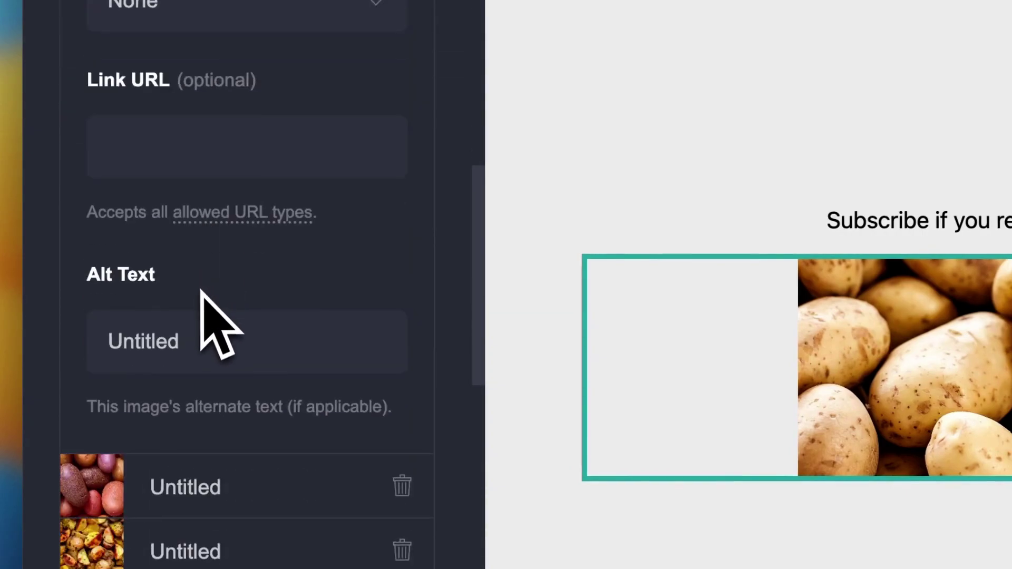
left_click(141, 332)
double_click(129, 322)
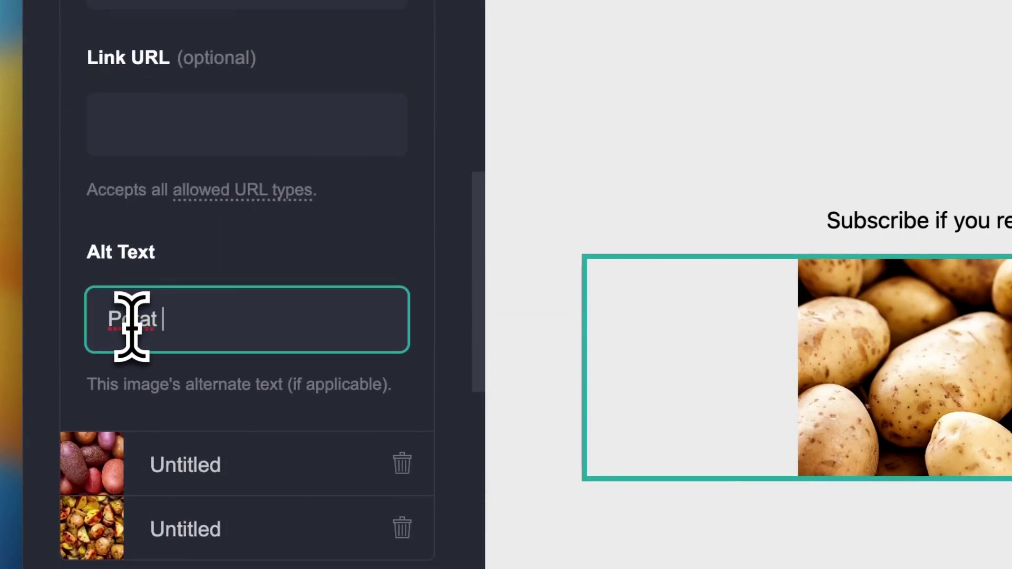
left_click(202, 447)
double_click(176, 390)
type("Potato 2")
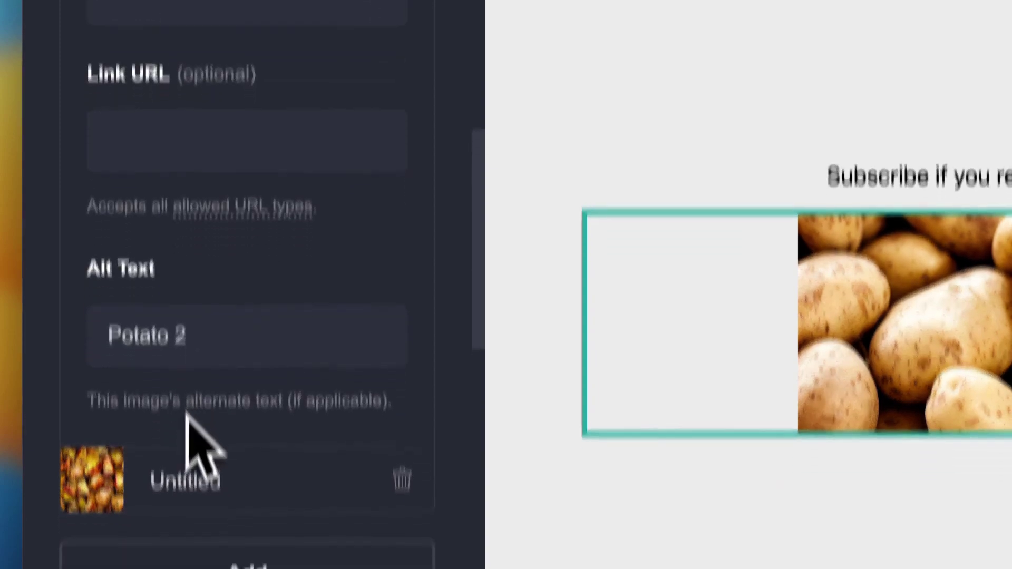
Set the third slide's alt text to 'Potato 3'.
left_click(189, 477)
double_click(182, 255)
type("Potat")
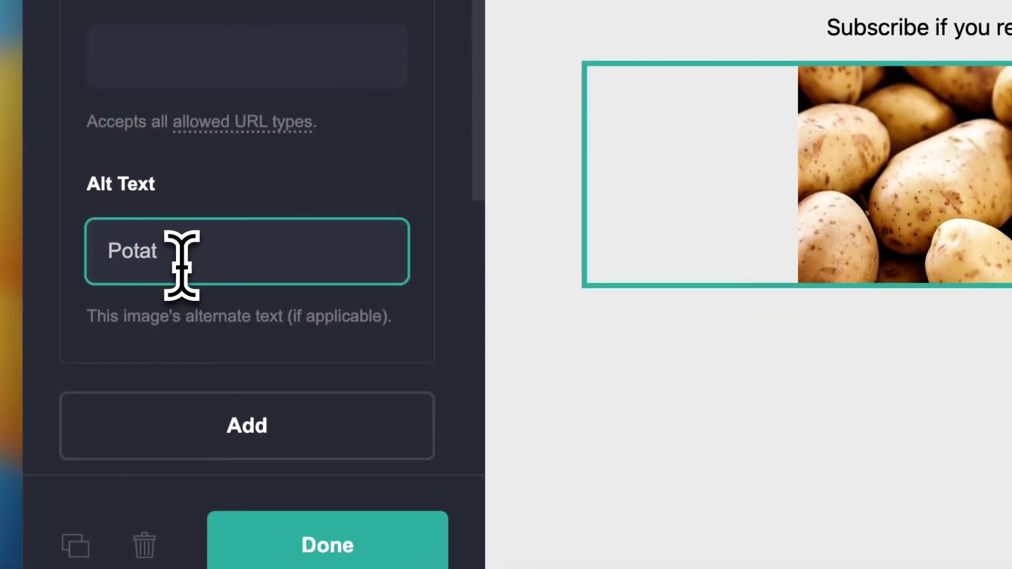
type("o 3")
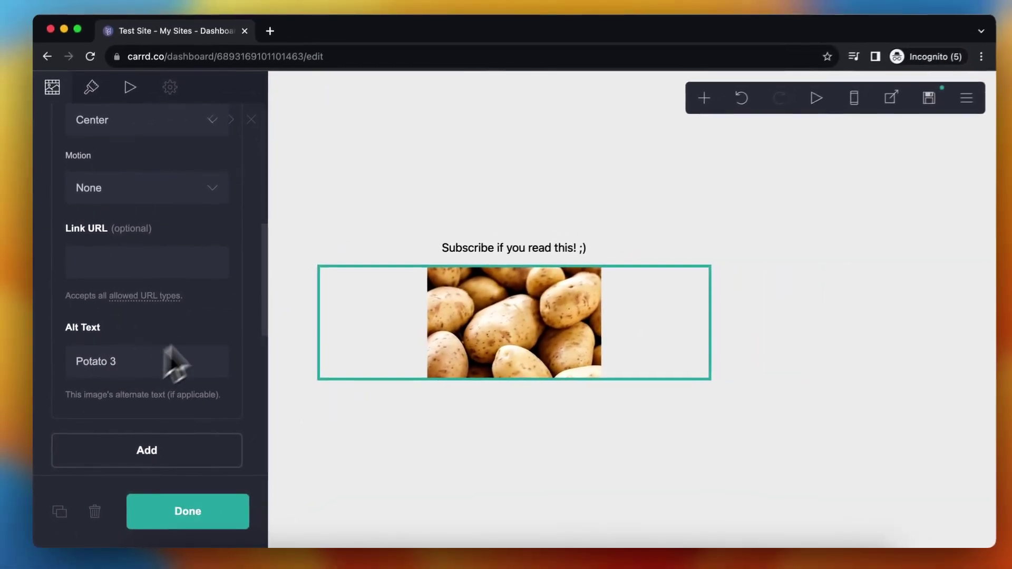
scroll(237, 298, "up", 3)
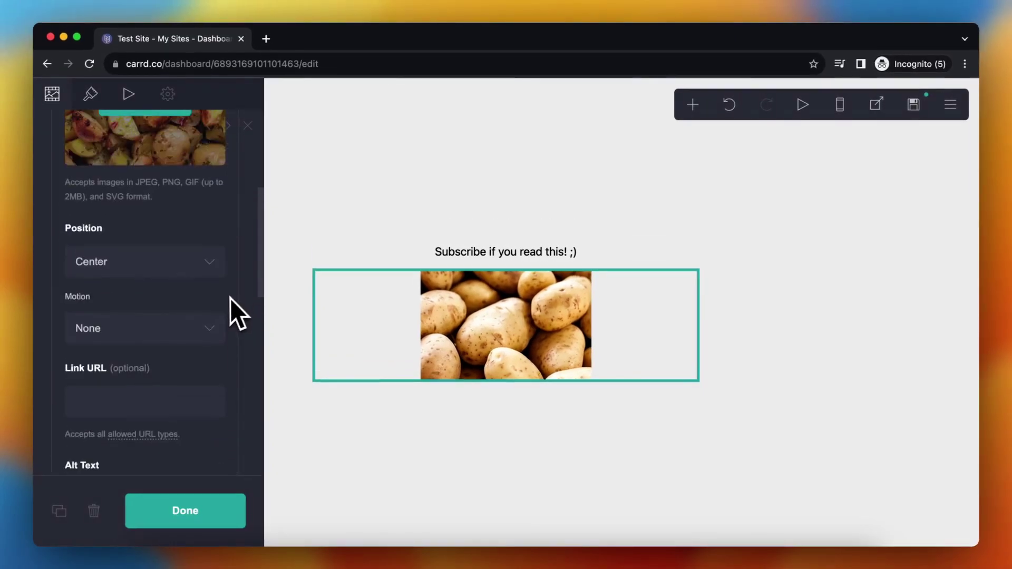
scroll(230, 298, "up", 3)
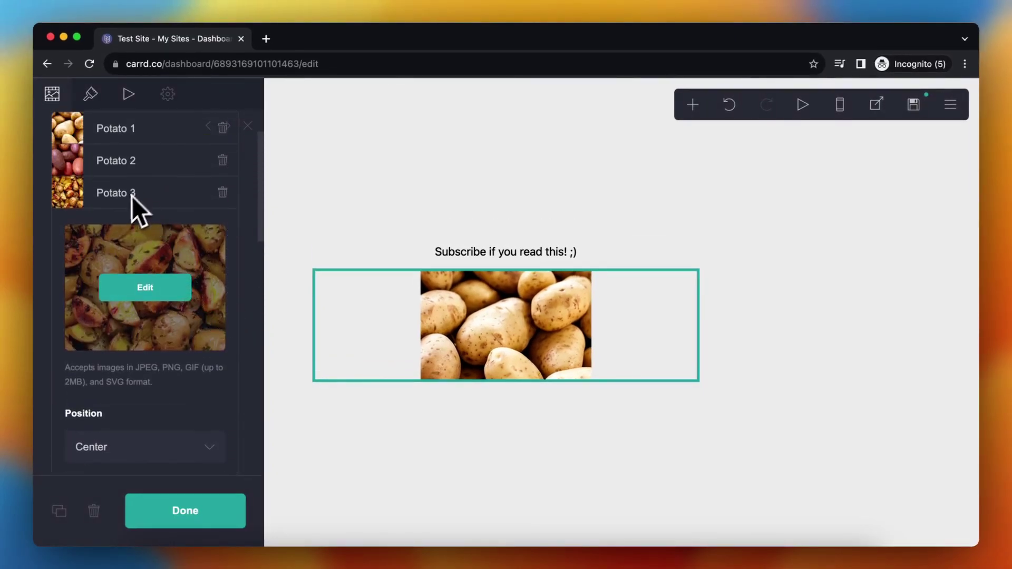
Keep Potato 1's image position at Center and set its motion to Left.
left_click(108, 132)
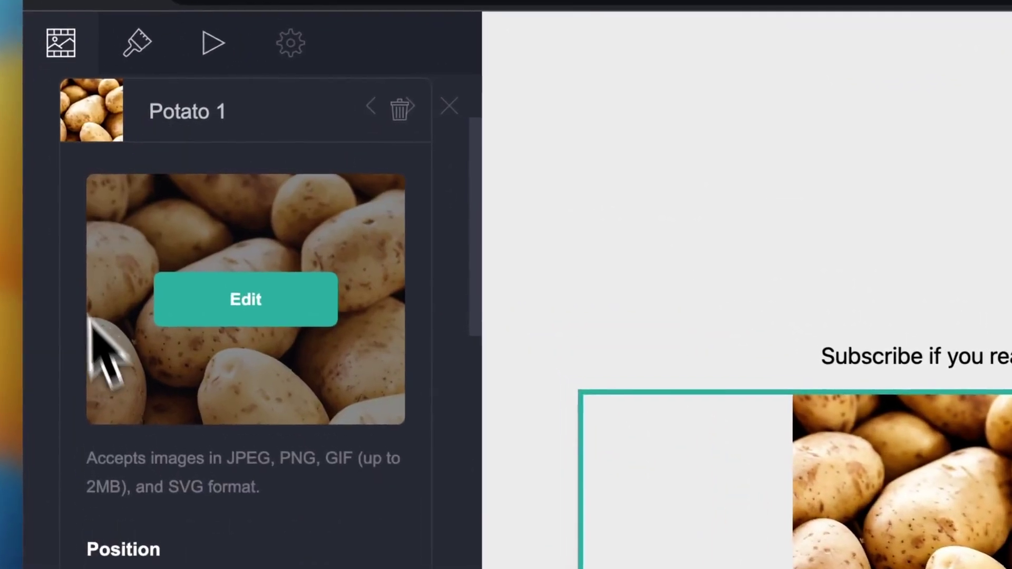
scroll(106, 295, "down", 2)
left_click(163, 486)
left_click(150, 522)
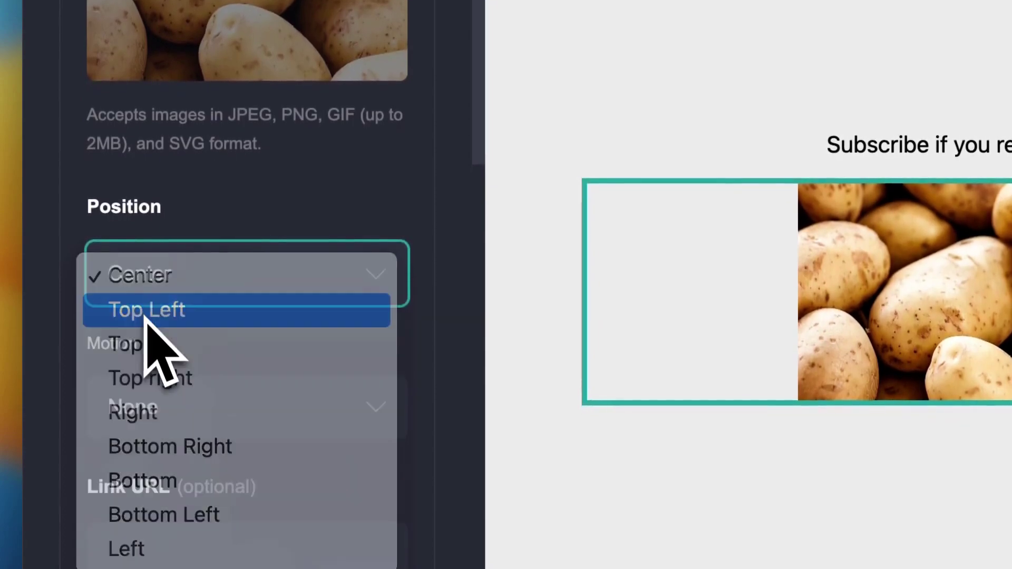
left_click(160, 288)
left_click(166, 241)
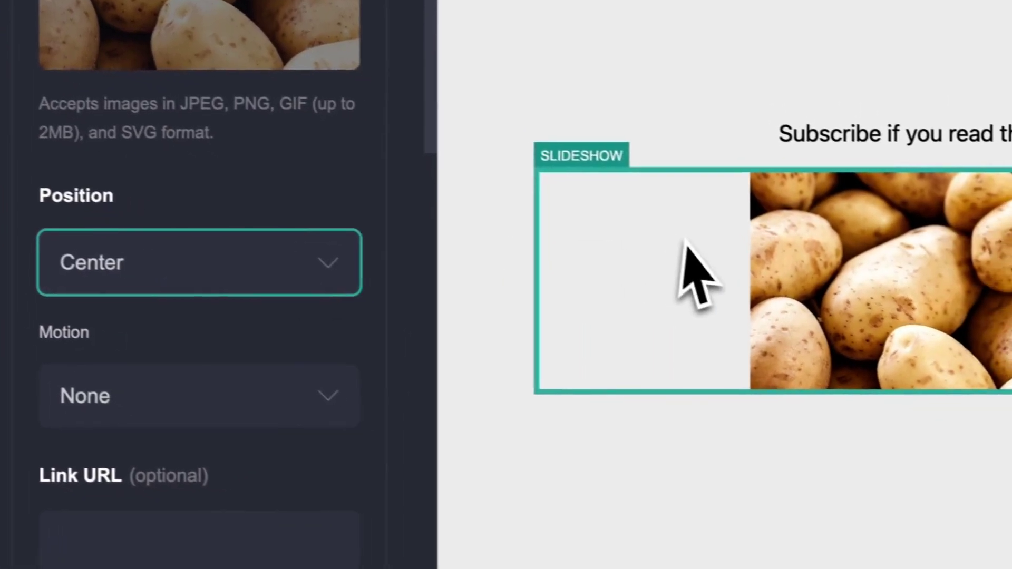
scroll(314, 329, "down", 3)
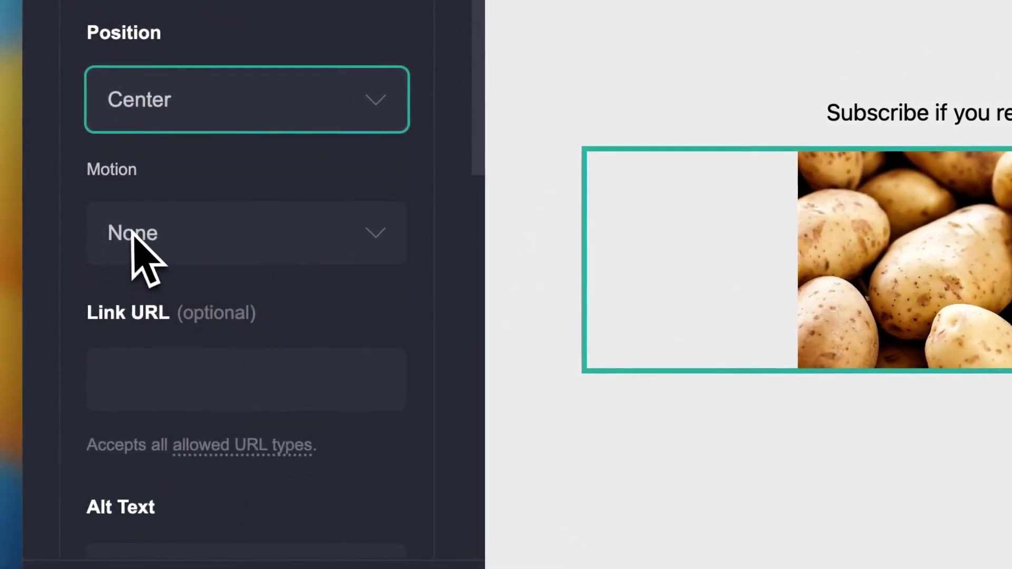
left_click(68, 390)
left_click(135, 279)
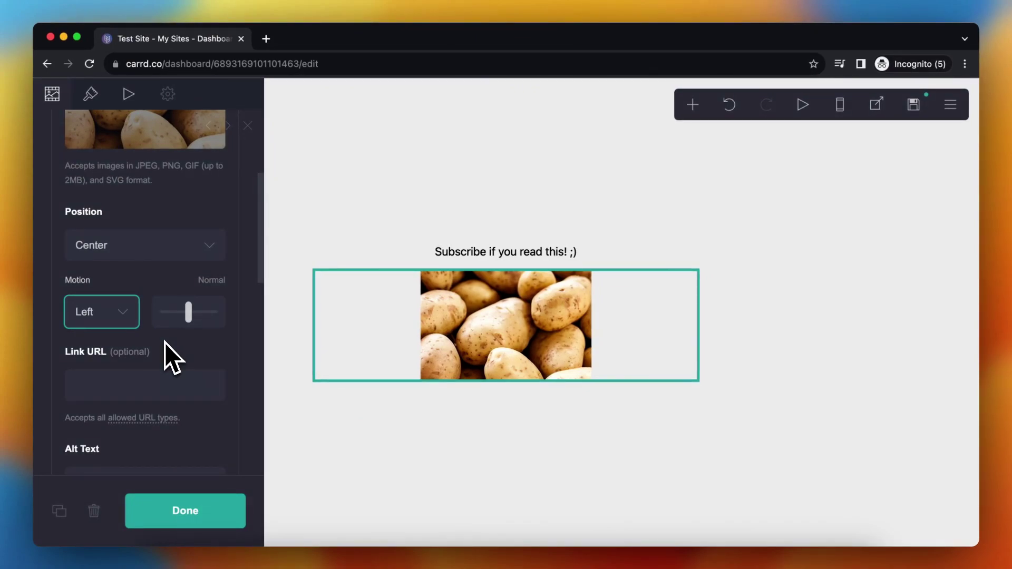
Set the Potato 2 slide's motion to Left.
scroll(141, 331, "down", 2)
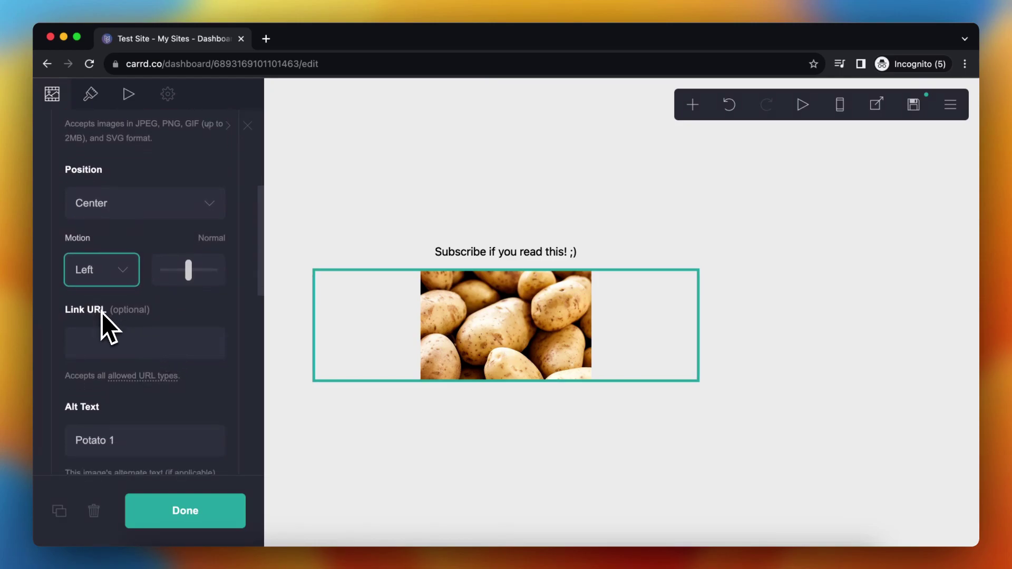
scroll(102, 312, "down", 6)
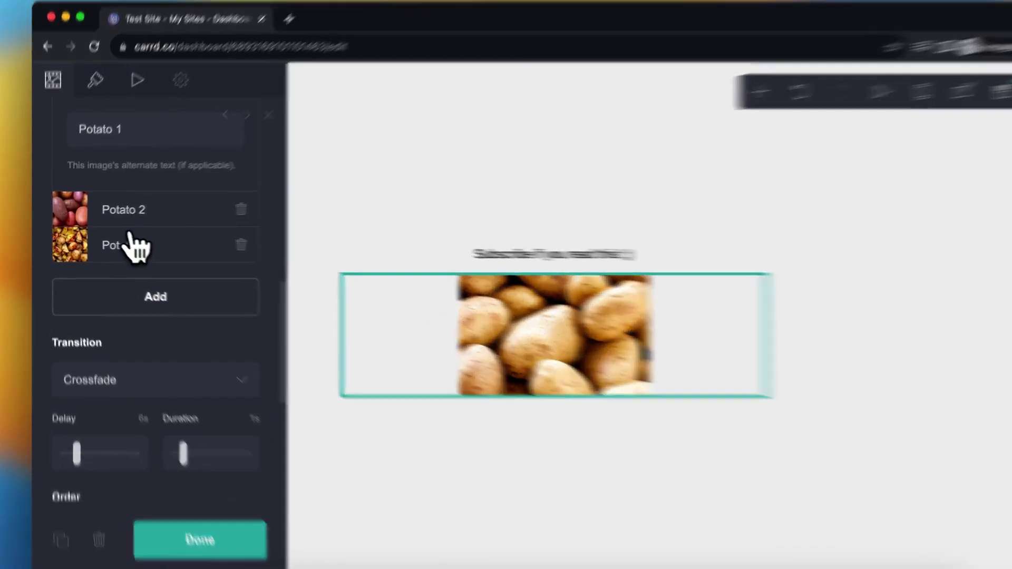
left_click(130, 226)
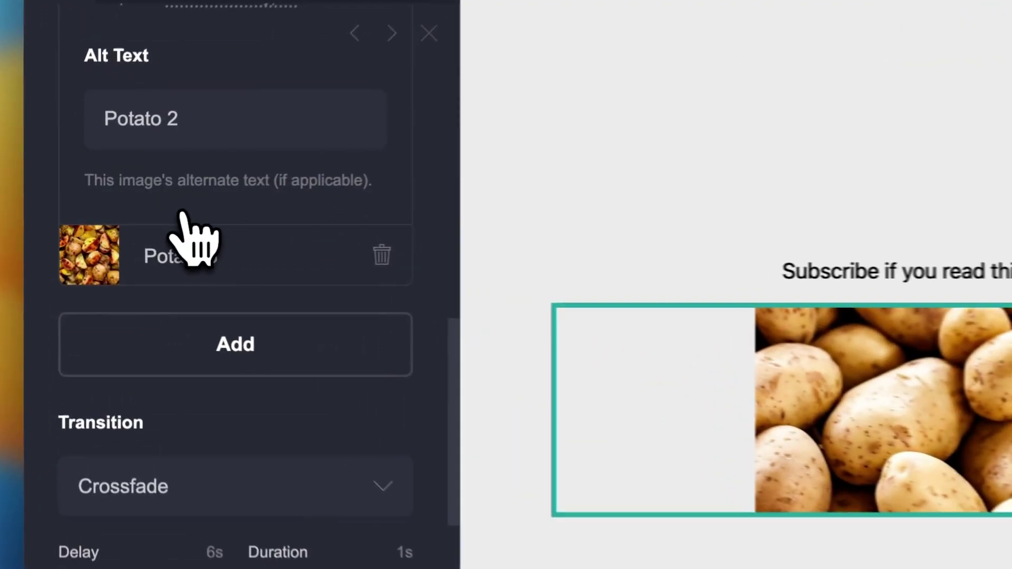
scroll(116, 217, "up", 8)
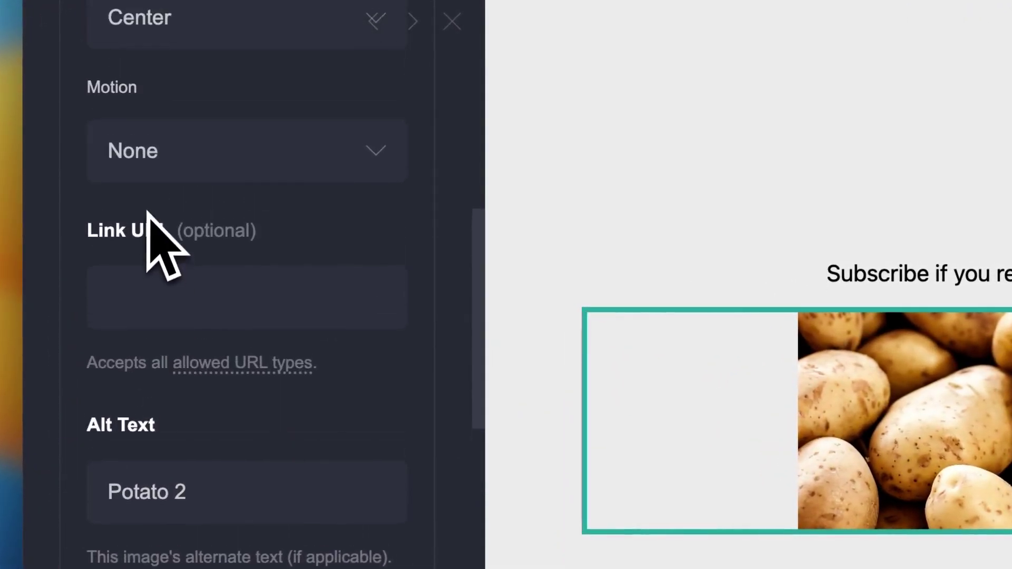
scroll(152, 179, "up", 2)
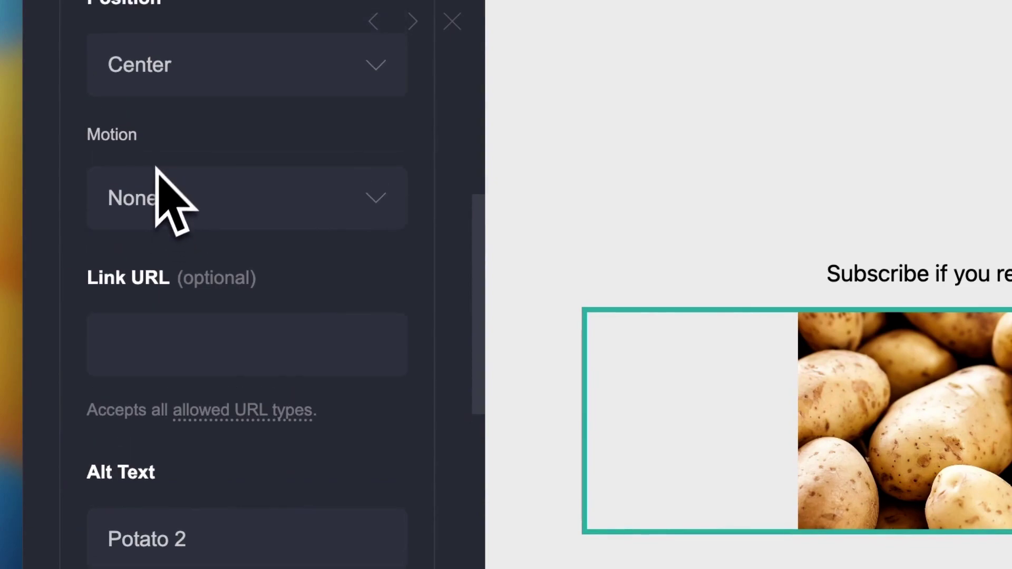
left_click(148, 187)
left_click(165, 240)
Set the Potato 3 slide's motion to Left.
scroll(196, 317, "down", 5)
scroll(196, 316, "down", 3)
left_click(161, 438)
scroll(184, 327, "up", 3)
left_click(154, 143)
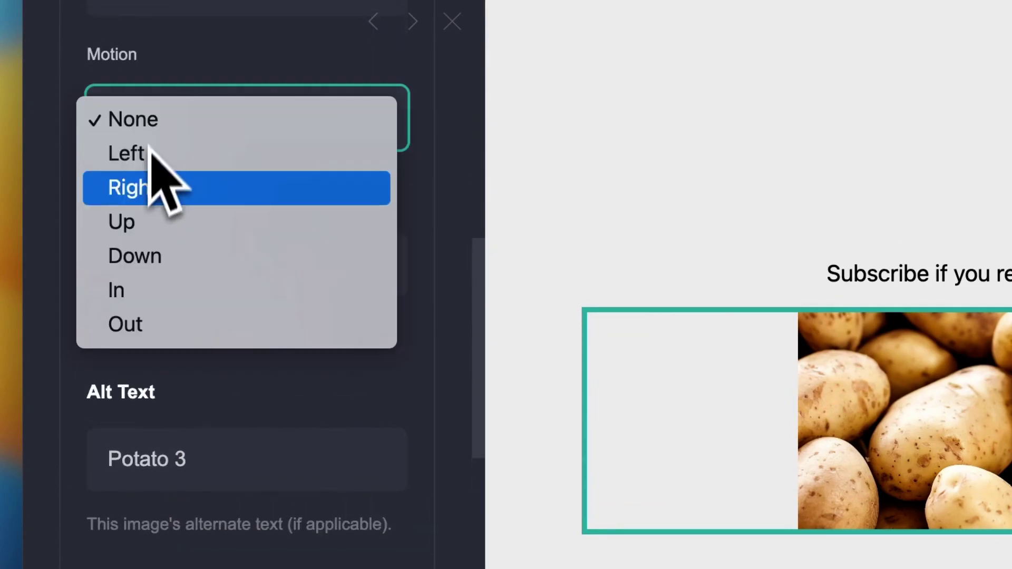
left_click(146, 158)
scroll(177, 284, "down", 3)
scroll(174, 311, "down", 5)
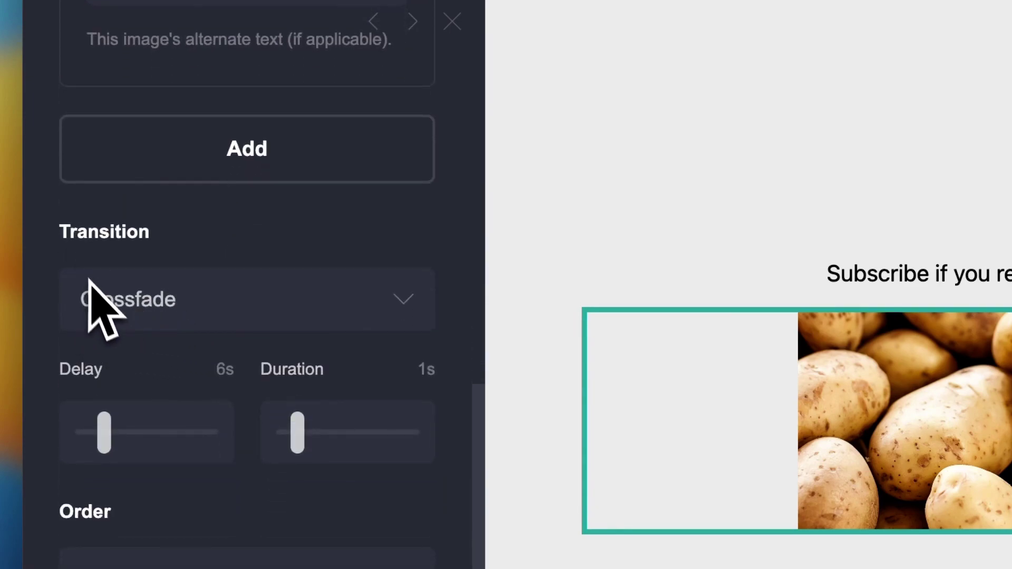
Try the Fade transition, then set the slideshow transition back to Crossfade.
left_click(92, 287)
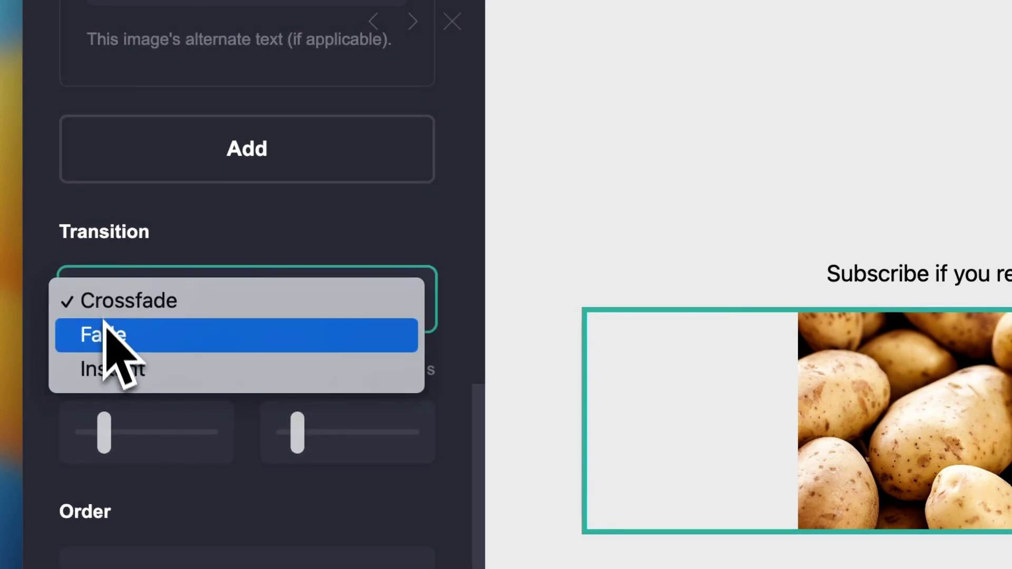
left_click(114, 340)
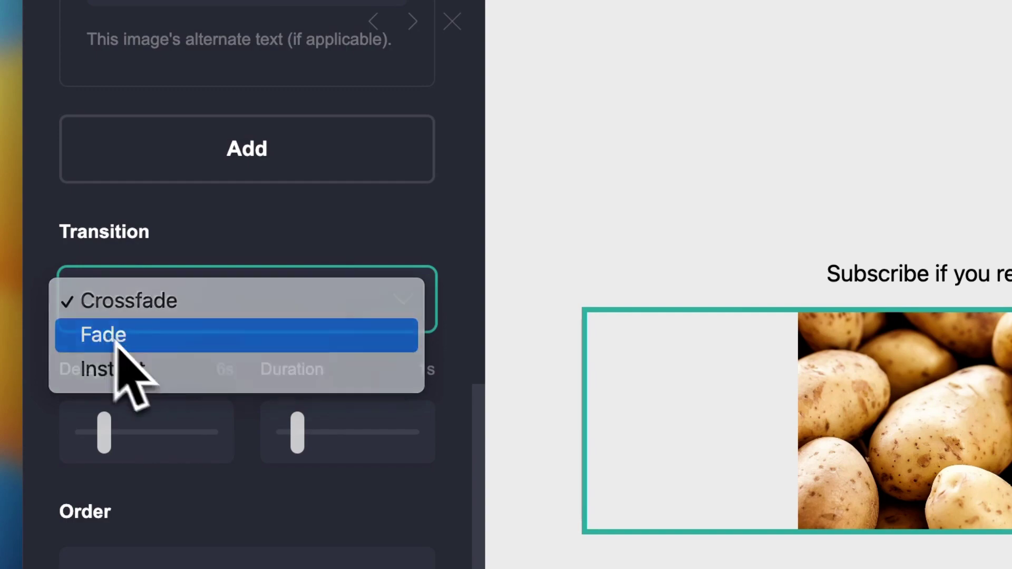
left_click(160, 319)
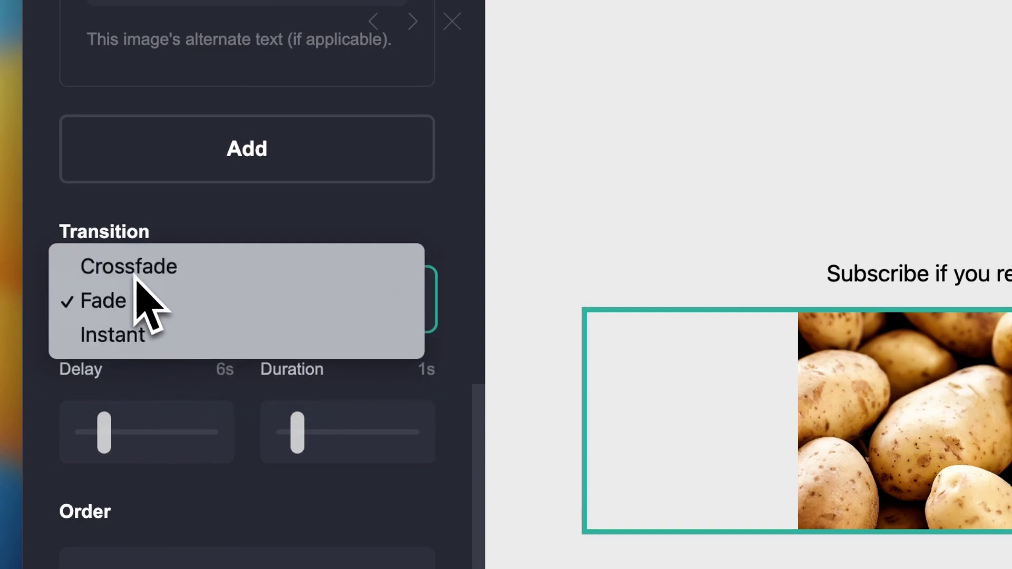
left_click(135, 278)
scroll(154, 323, "down", 2)
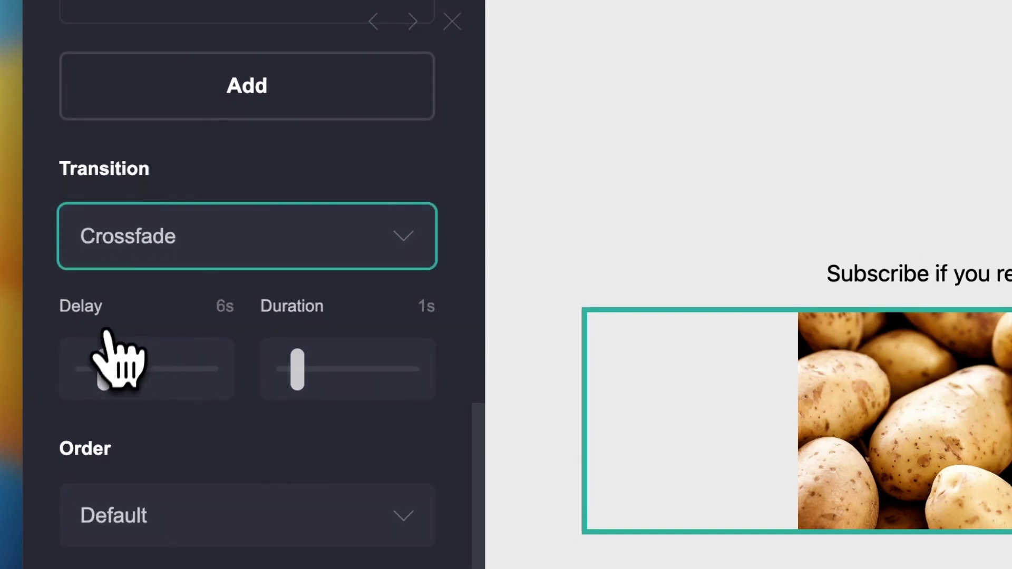
Set the slide delay to 3s and the transition duration to 1.5s.
left_click_drag(104, 370, 88, 366)
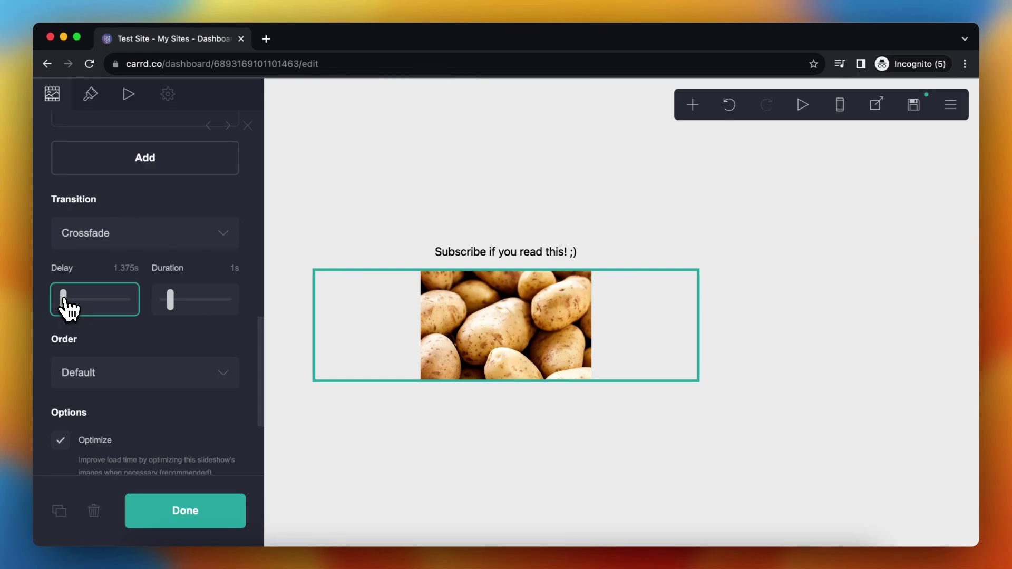
left_click_drag(64, 299, 75, 316)
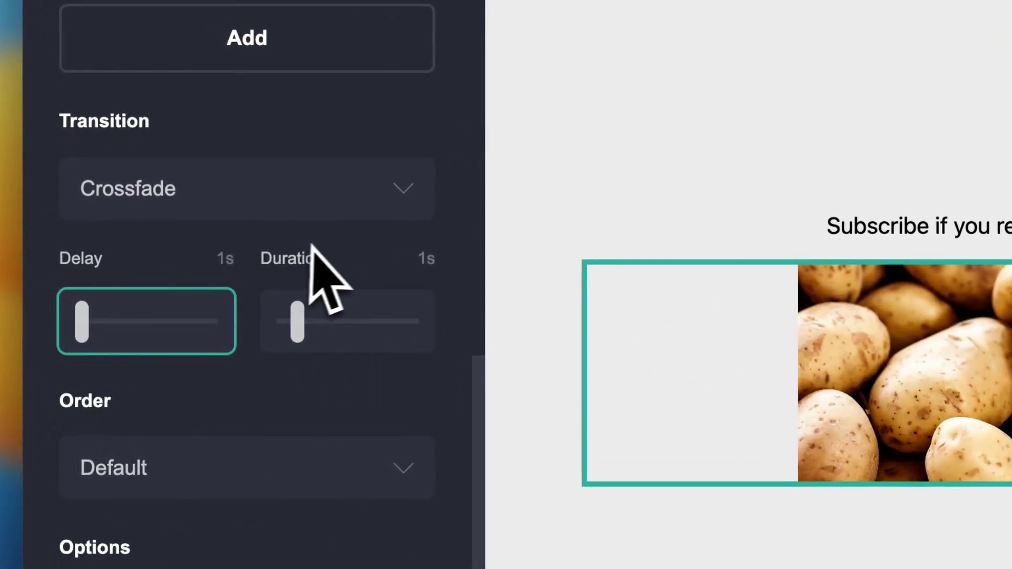
mouse_move(82, 328)
left_mouse_down()
mouse_move(95, 338)
mouse_move(74, 318)
left_mouse_up()
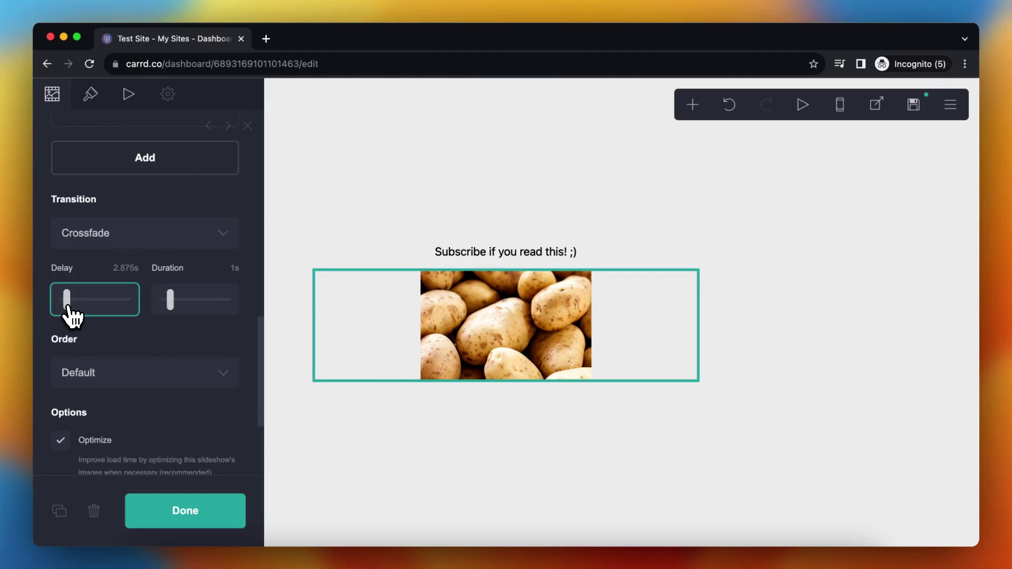
left_click_drag(71, 315, 73, 315)
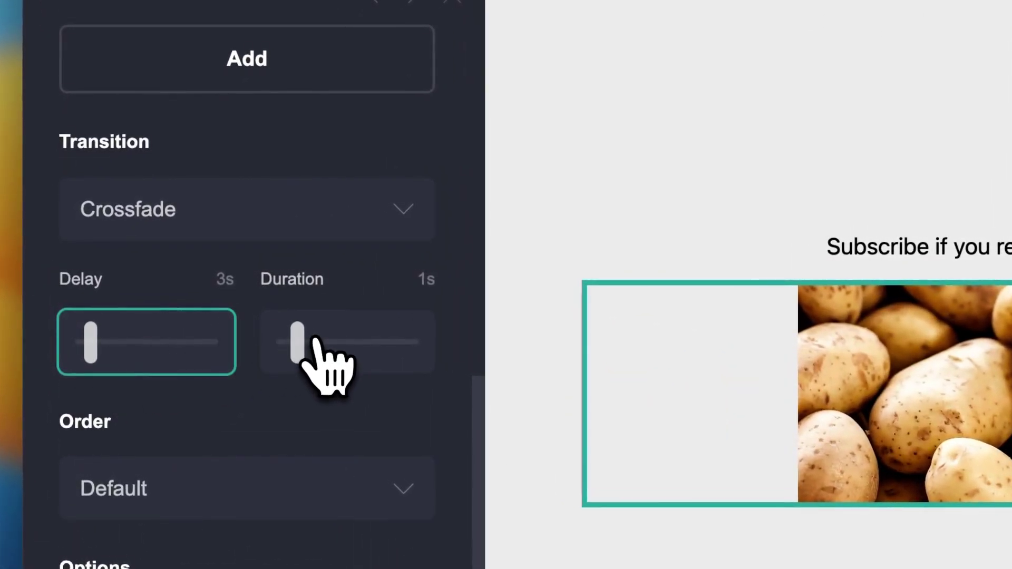
left_click_drag(299, 342, 315, 342)
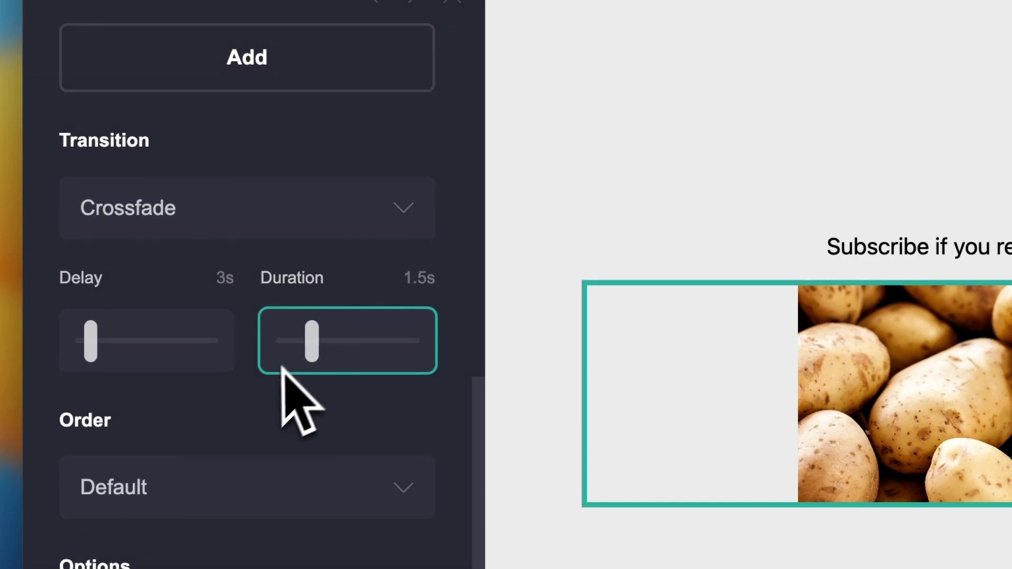
Leave the slide order on Default.
scroll(264, 407, "down", 5)
left_click(103, 256)
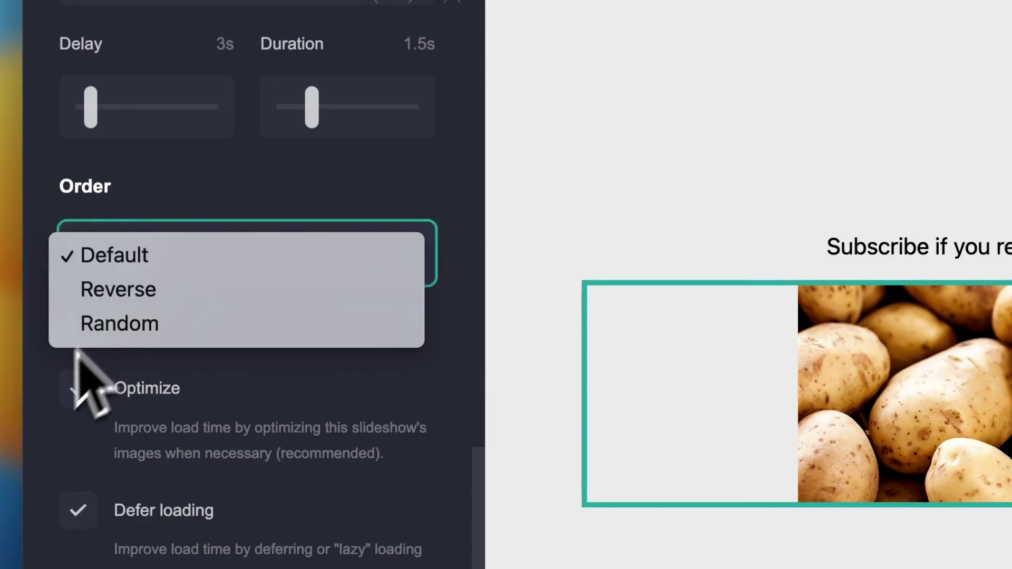
left_click(158, 255)
scroll(190, 332, "down", 2)
scroll(191, 332, "down", 2)
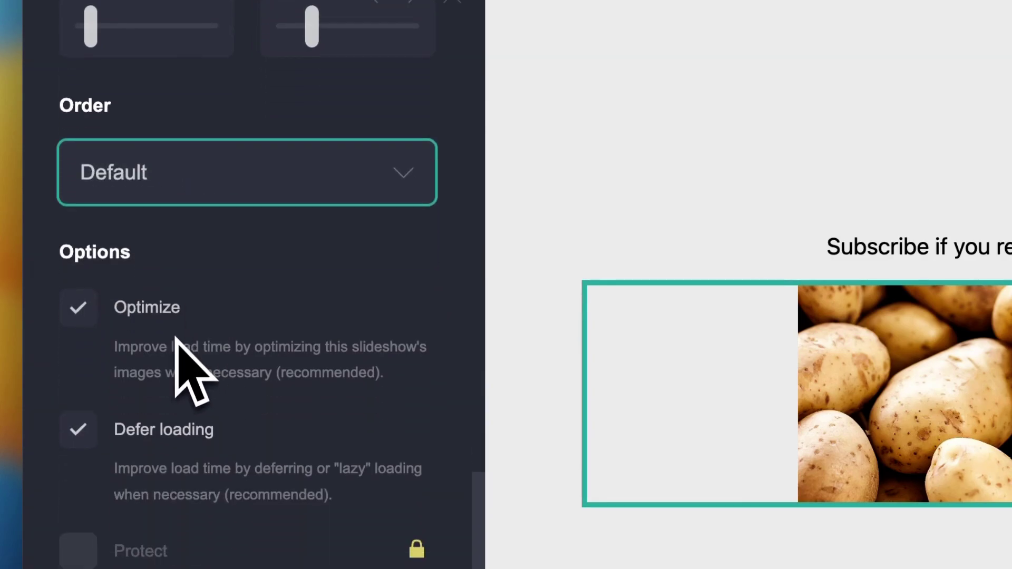
scroll(289, 306, "up", 10)
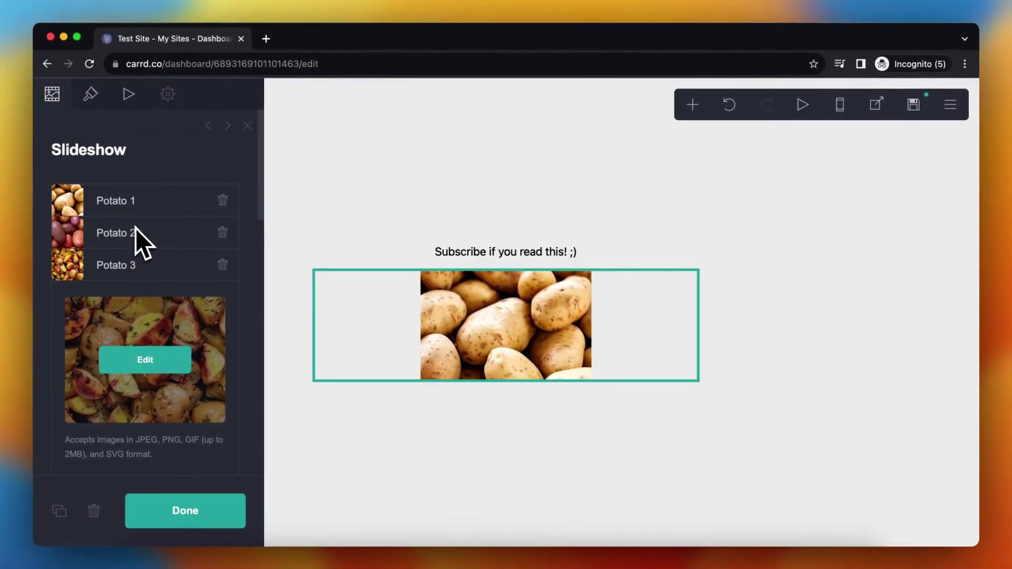
scroll(141, 271, "down", 5)
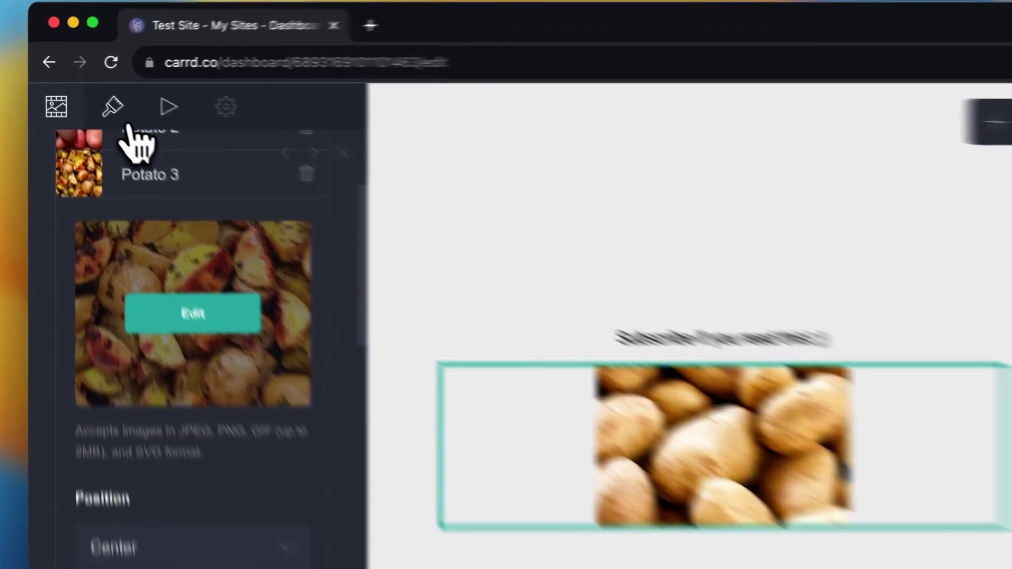
Size the slideshow to width 15 in its Appearance settings.
left_click(112, 108)
scroll(119, 283, "up", 5)
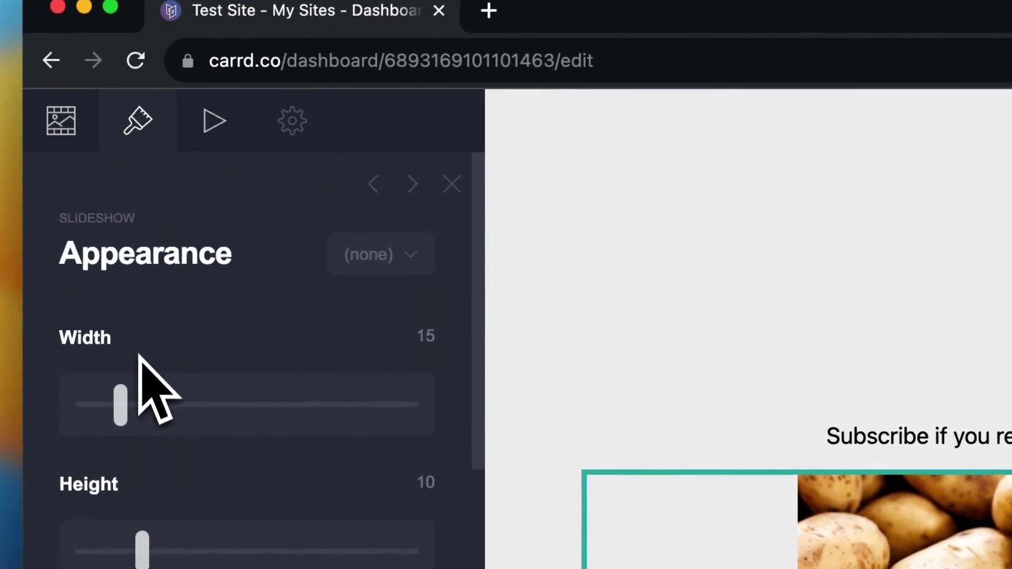
mouse_move(120, 409)
left_mouse_down()
mouse_move(301, 424)
mouse_move(41, 457)
mouse_move(129, 416)
mouse_move(119, 419)
left_mouse_up()
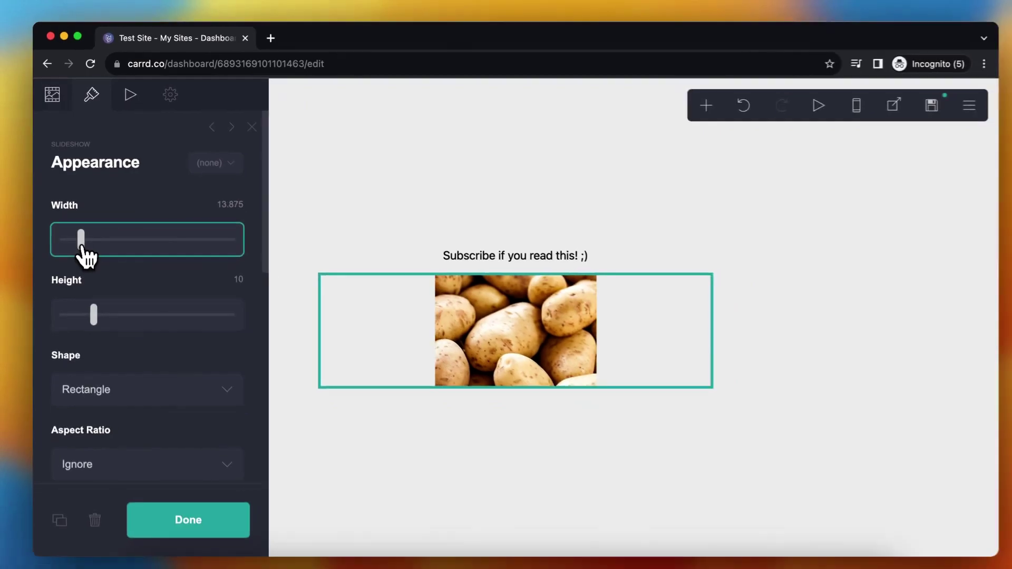
left_click_drag(81, 245, 83, 245)
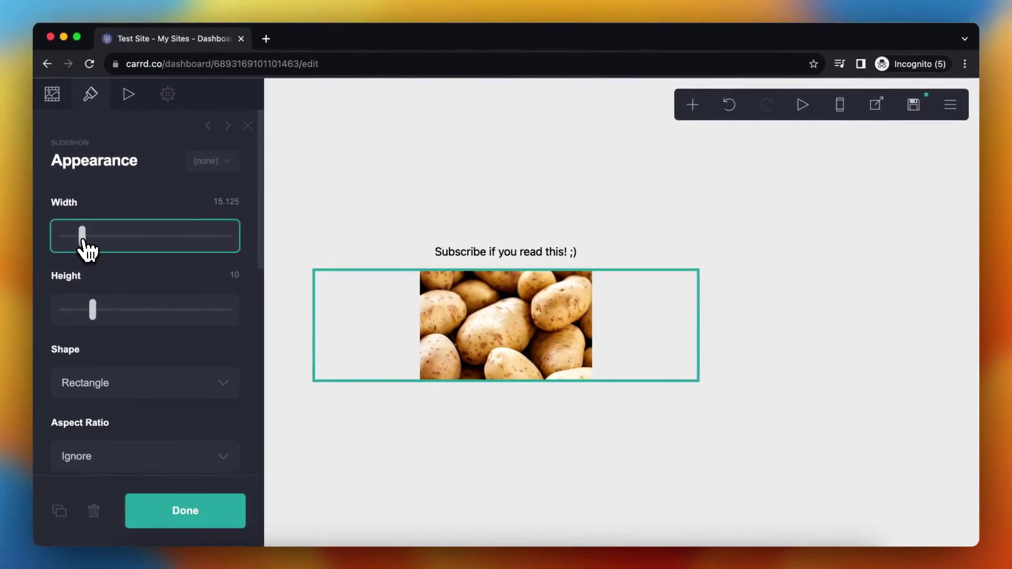
left_click_drag(83, 241, 83, 240)
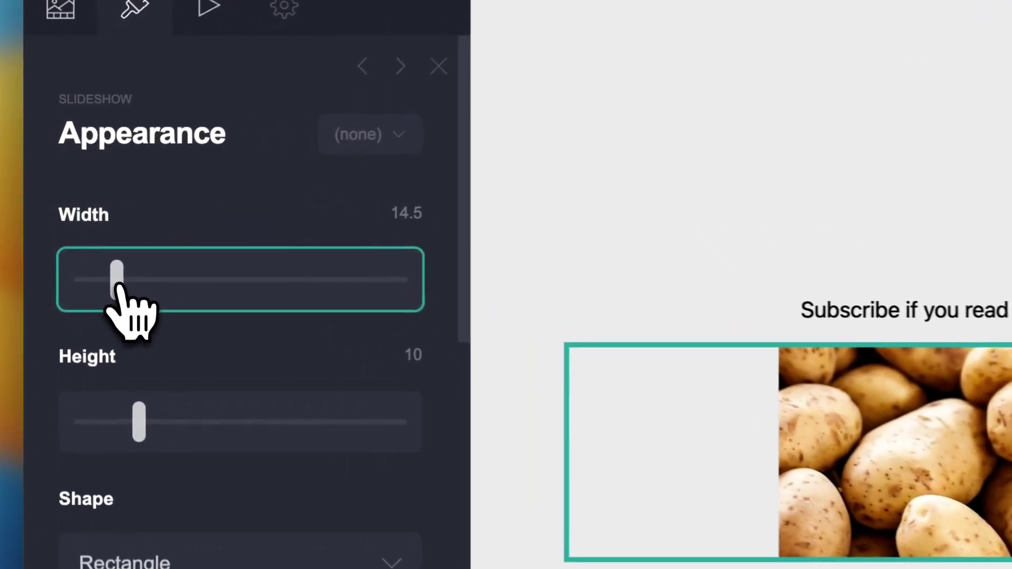
left_click_drag(123, 288, 124, 287)
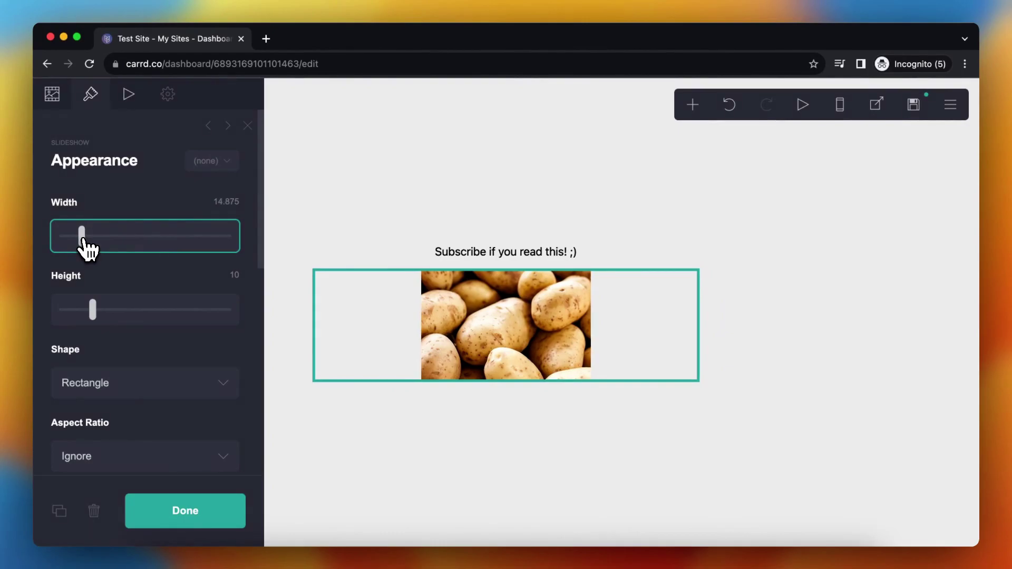
left_click_drag(84, 247, 83, 242)
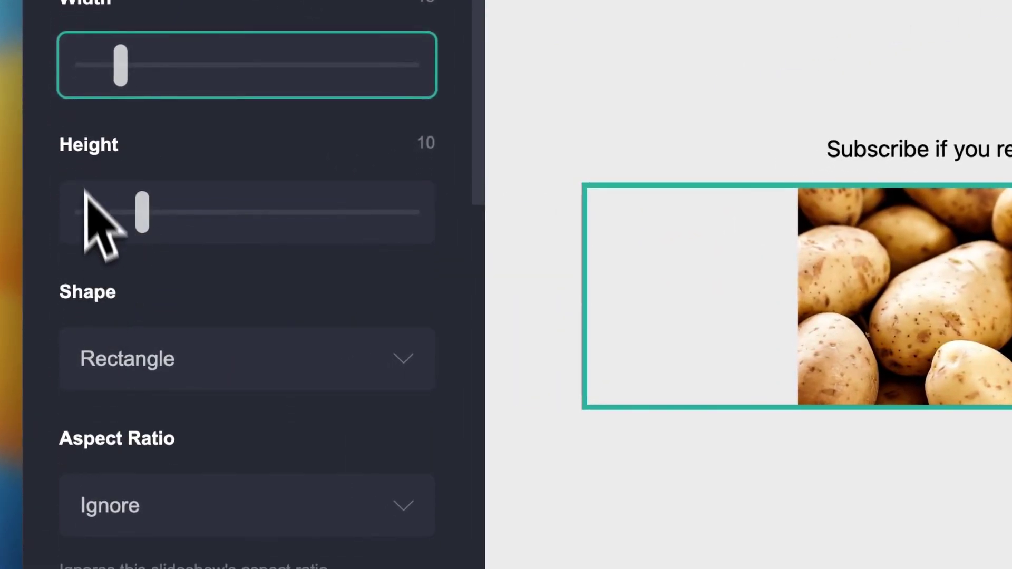
scroll(118, 283, "down", 3)
Keep the slideshow shape set to Rectangle.
left_click(135, 281)
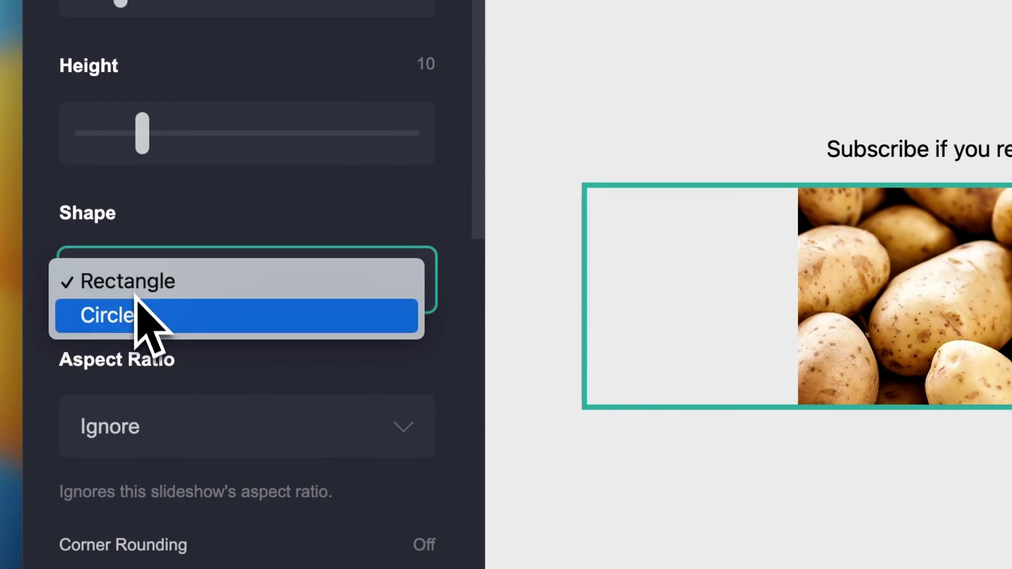
left_click(134, 299)
left_click(142, 289)
key("Up")
key("Return")
scroll(171, 350, "down", 2)
scroll(169, 438, "down", 2)
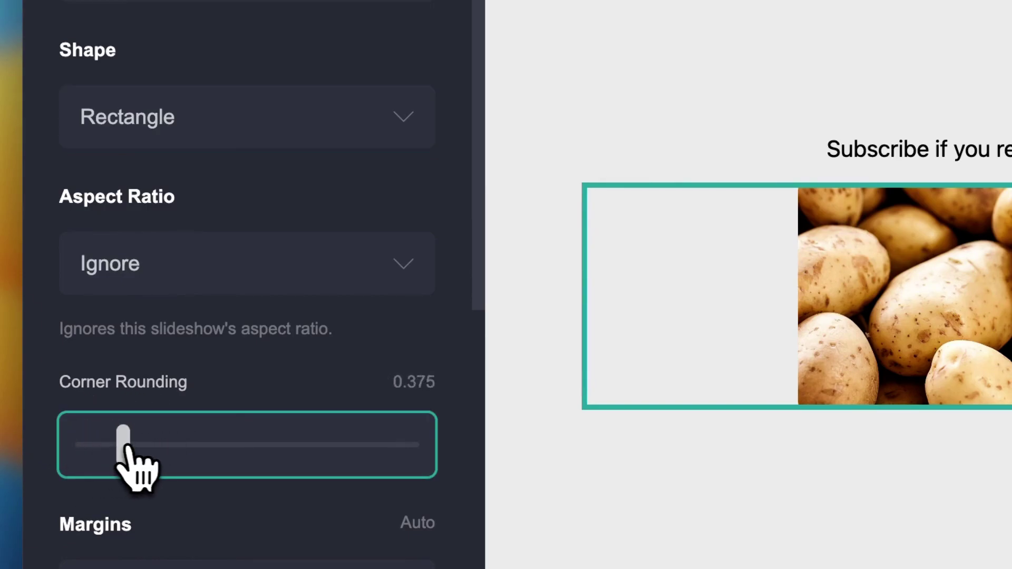
Set corner rounding to 1 and keep margins on Auto.
left_click_drag(105, 445, 191, 445)
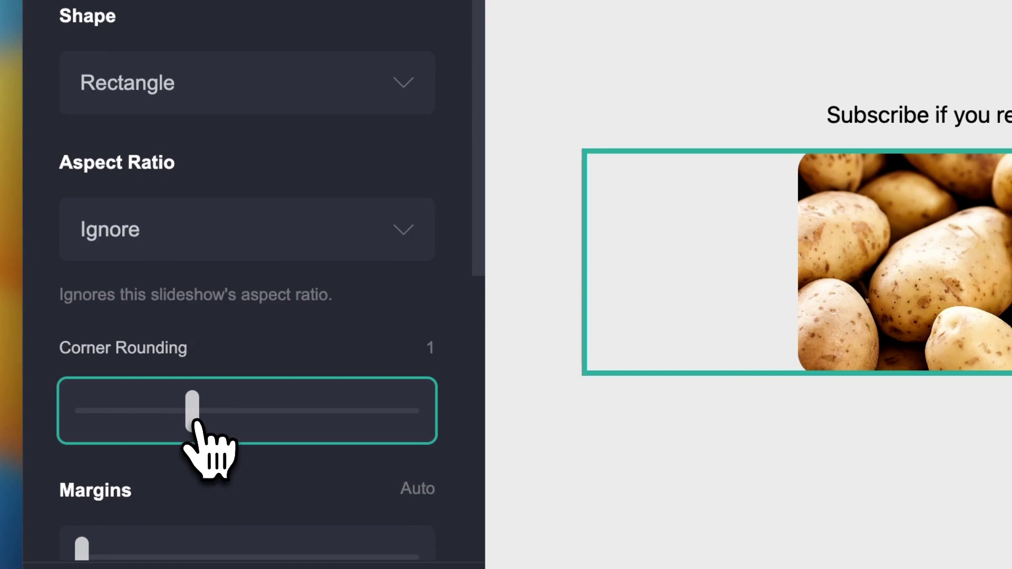
scroll(195, 421, "down", 4)
scroll(221, 282, "down", 1)
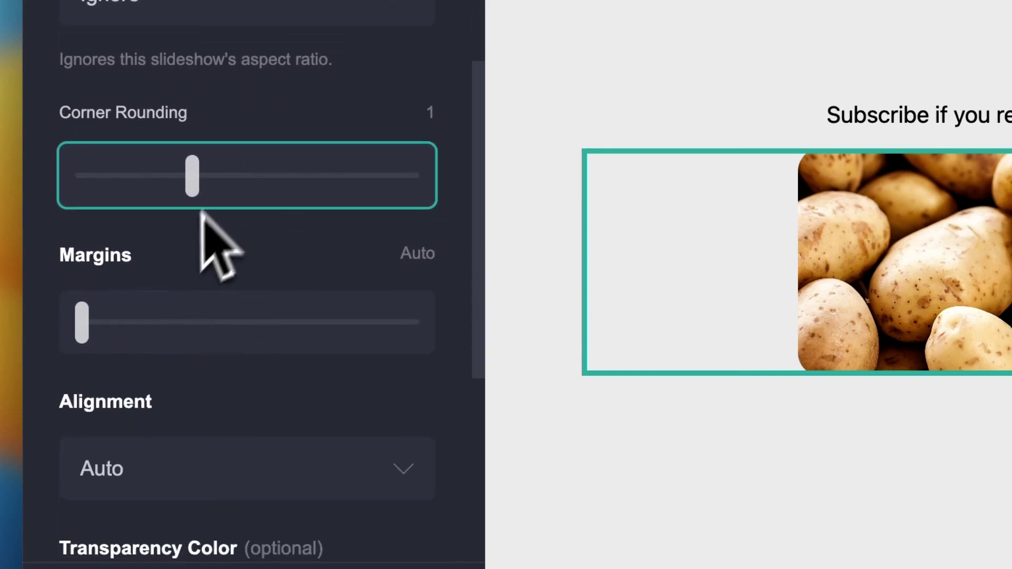
mouse_move(82, 322)
left_mouse_down()
mouse_move(226, 323)
mouse_move(82, 322)
left_mouse_up()
scroll(195, 391, "down", 8)
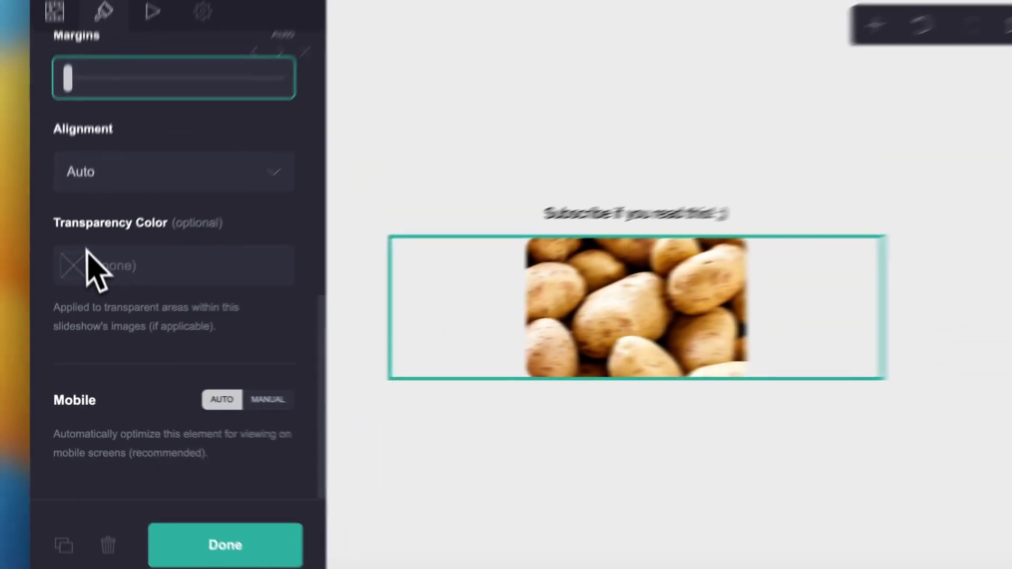
scroll(100, 266, "up", 10)
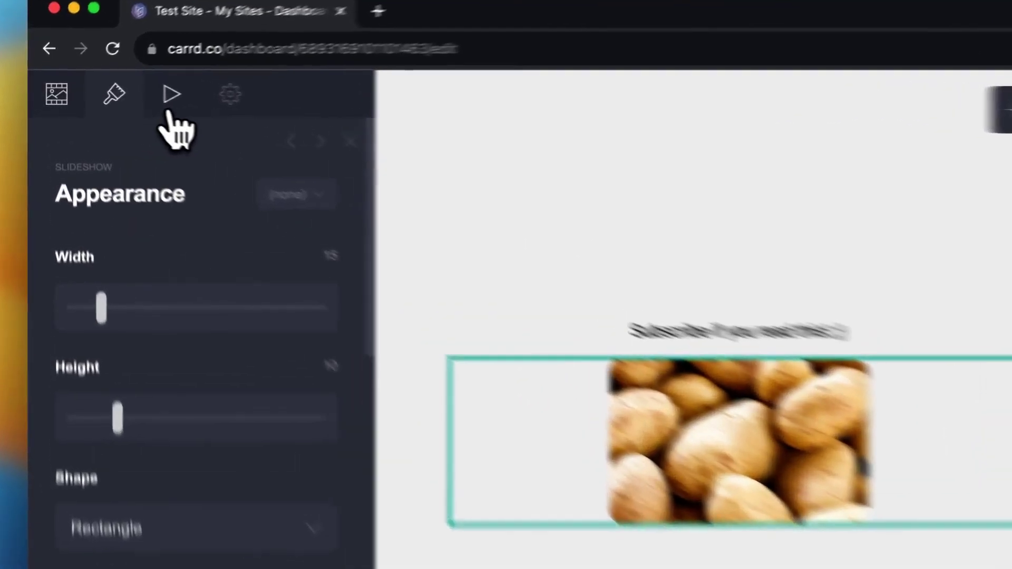
Give the slideshow an On Visible Zoom In animation lasting 2s, previewing it on the page.
left_click(129, 95)
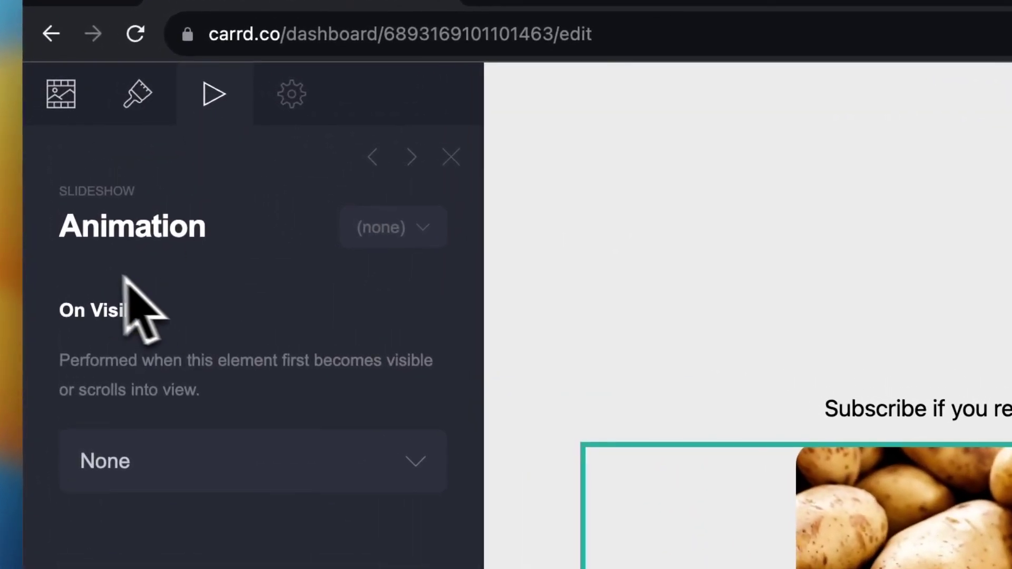
left_click(136, 432)
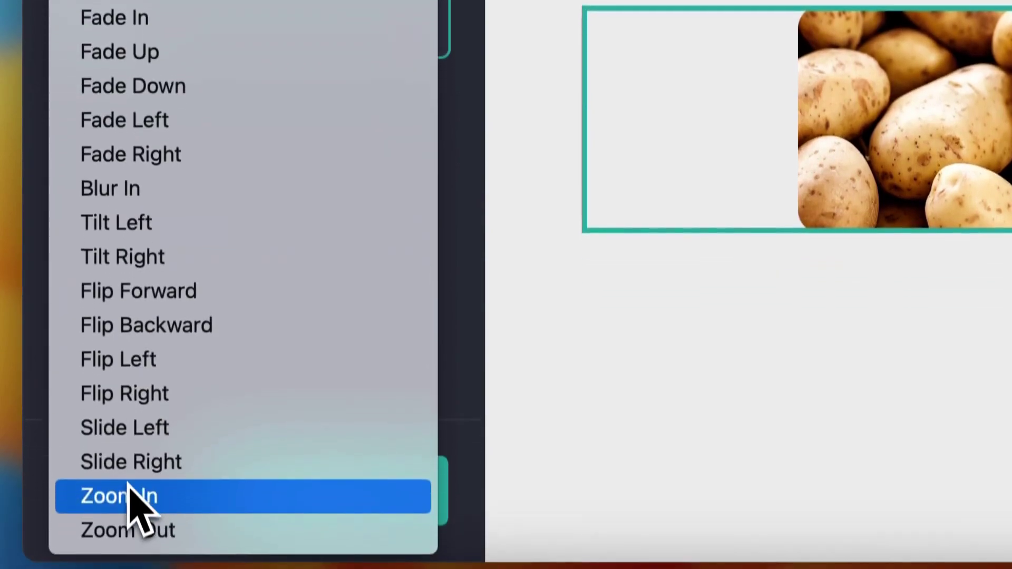
left_click(129, 484)
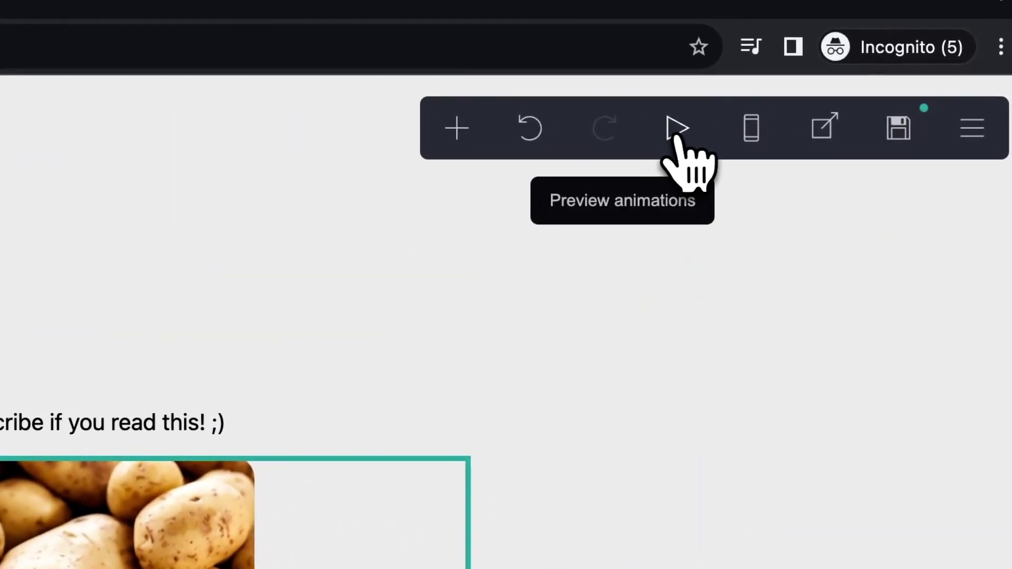
left_click(675, 136)
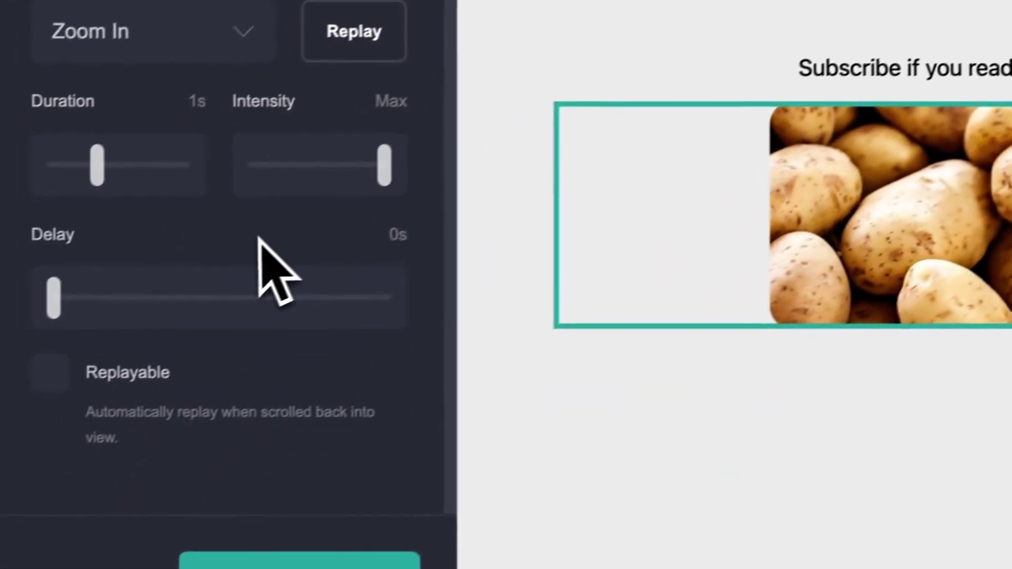
left_click(108, 166)
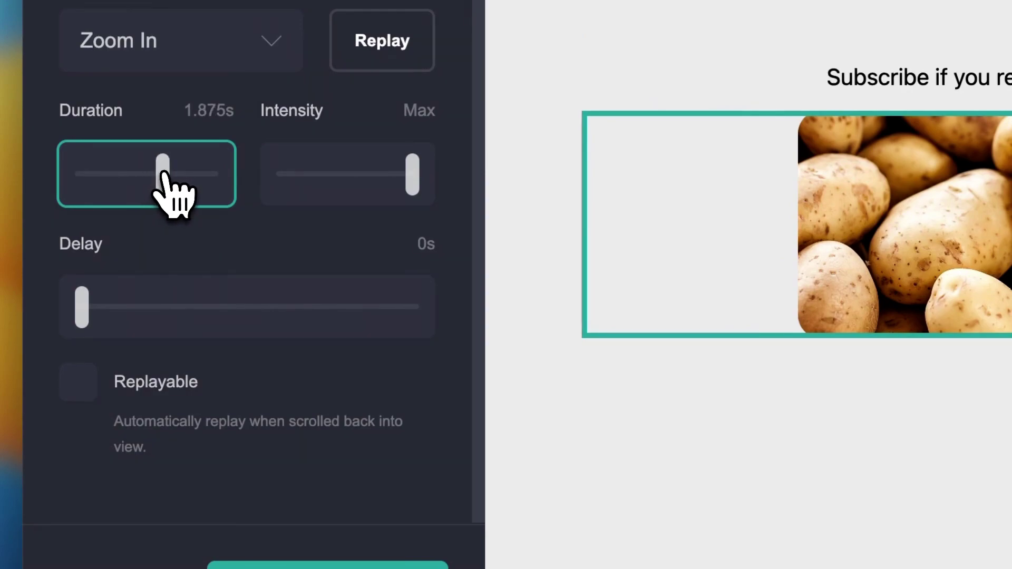
scroll(174, 182, "up", 2)
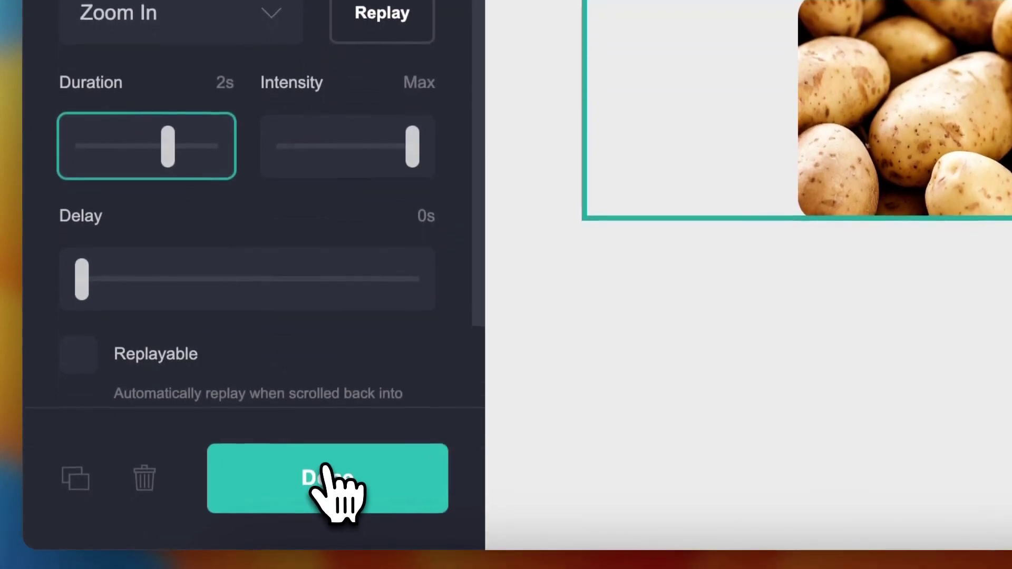
left_click(325, 469)
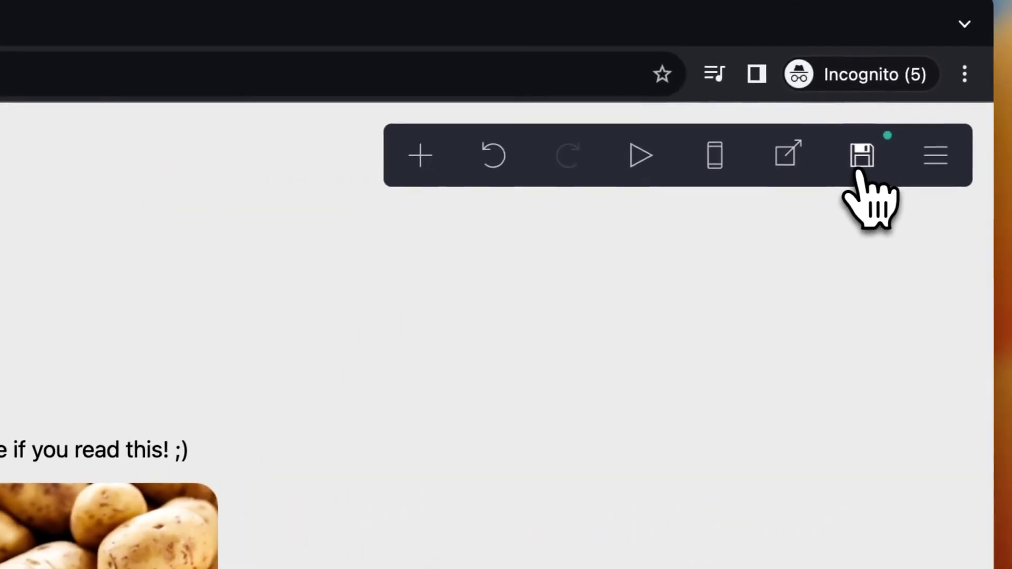
Publish Test Site's changes, view the live page, then dismiss the publish confirmation.
left_click(858, 167)
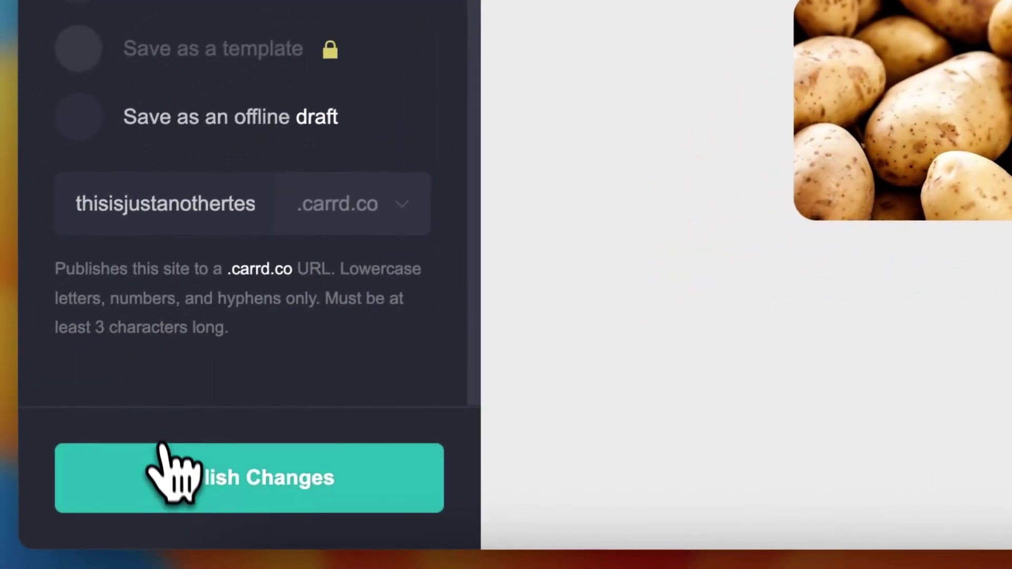
left_click(137, 508)
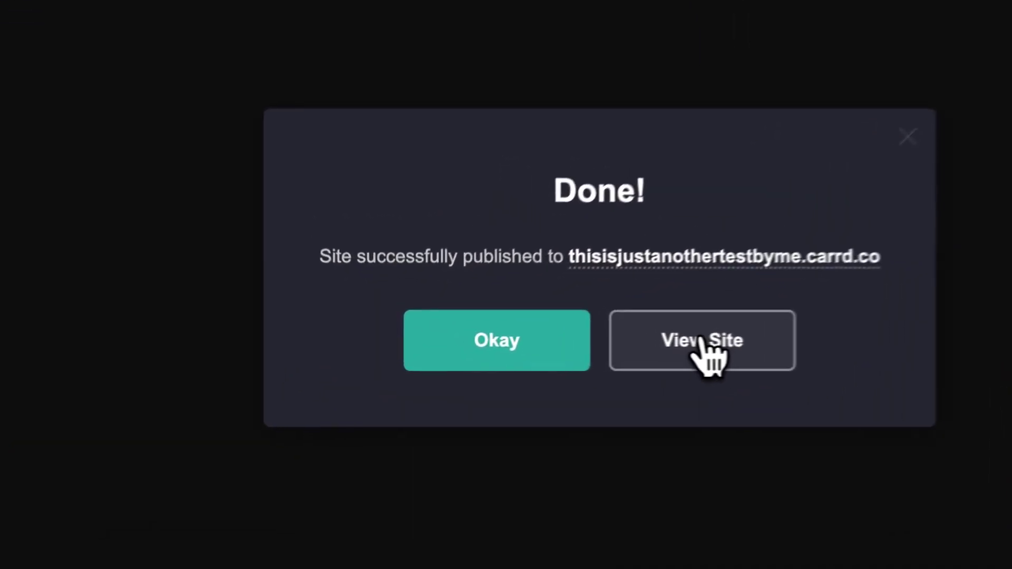
left_click(704, 345)
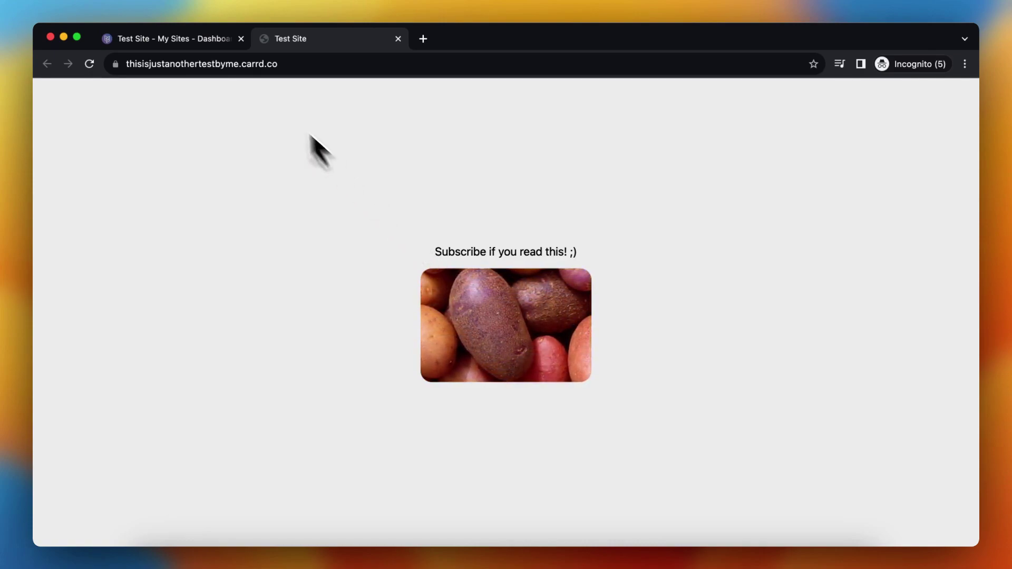
left_click(230, 42)
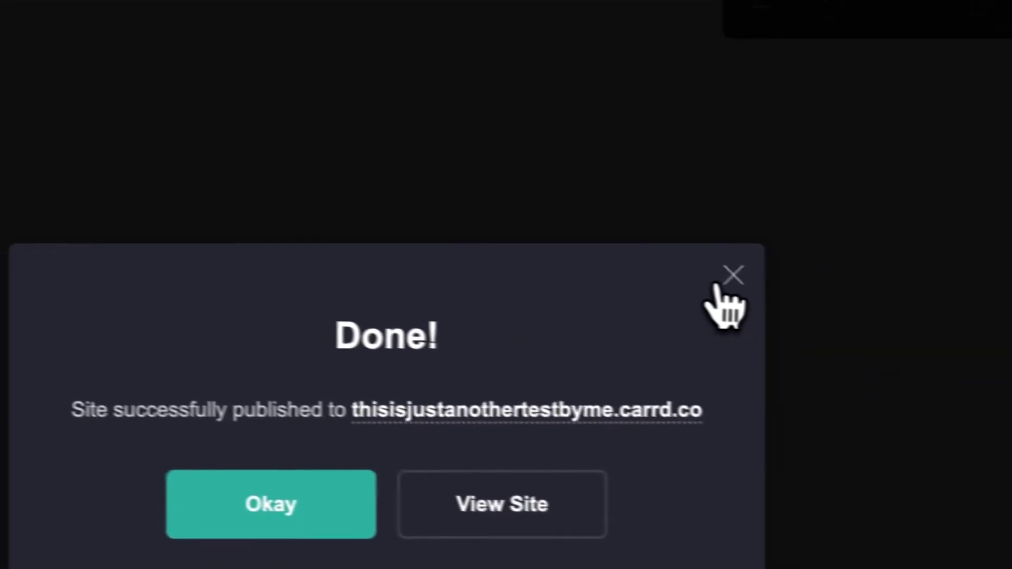
left_click(732, 275)
Reopen the slideshow's settings and set the crossfade transition duration to 3.25s.
left_click(592, 395)
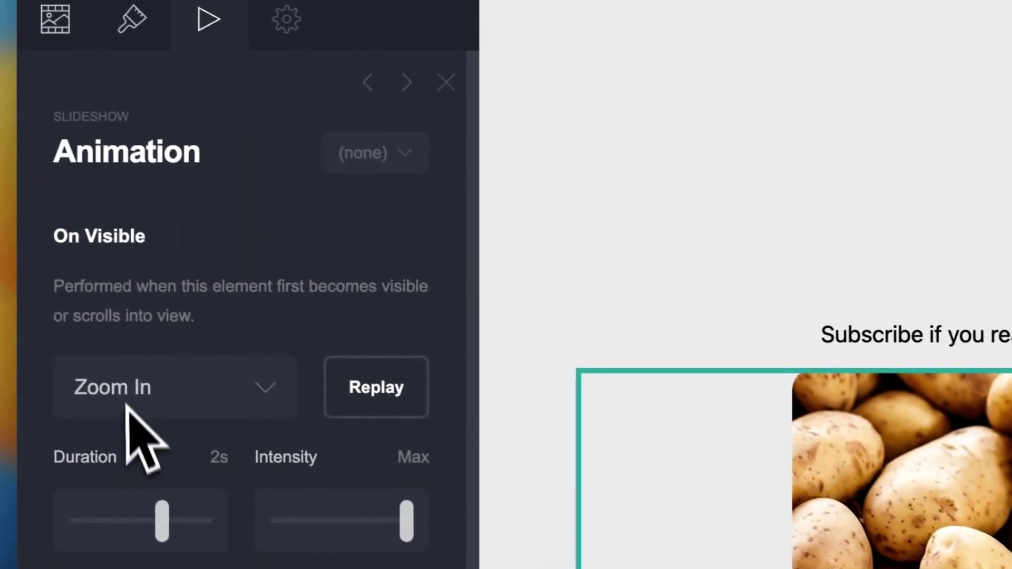
left_click(62, 135)
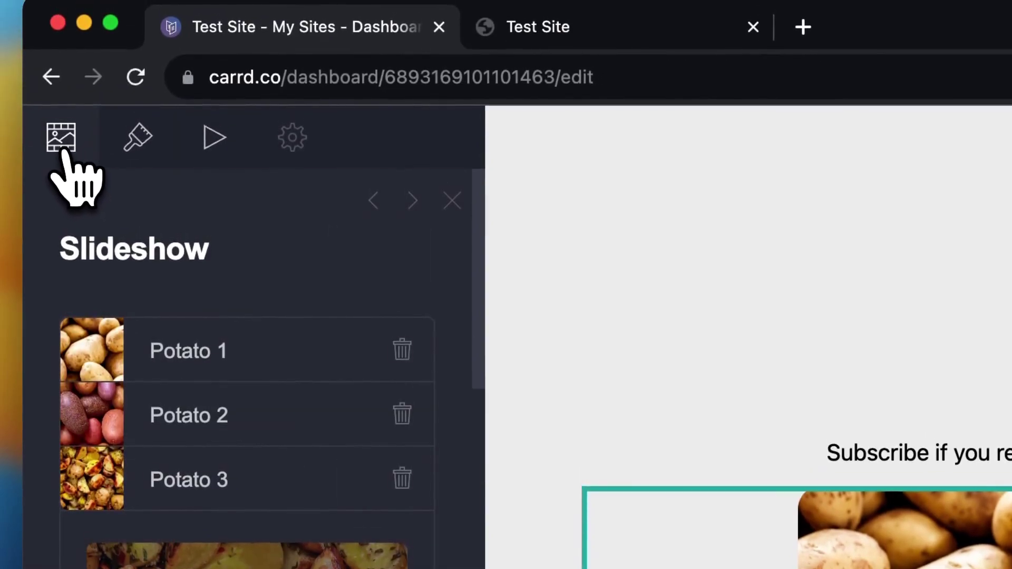
scroll(74, 170, "down", 10)
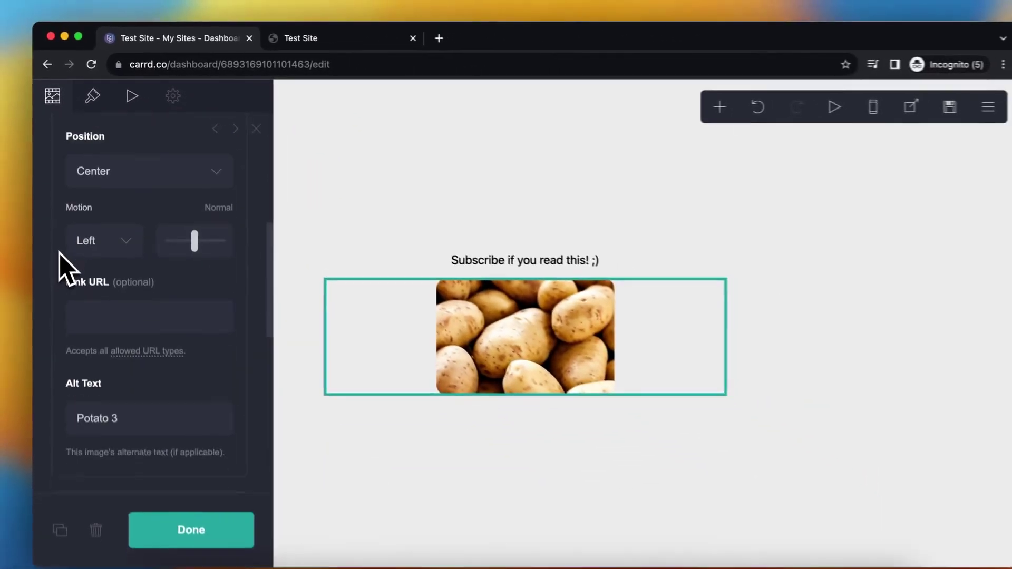
scroll(59, 246, "up", 5)
scroll(59, 245, "down", 10)
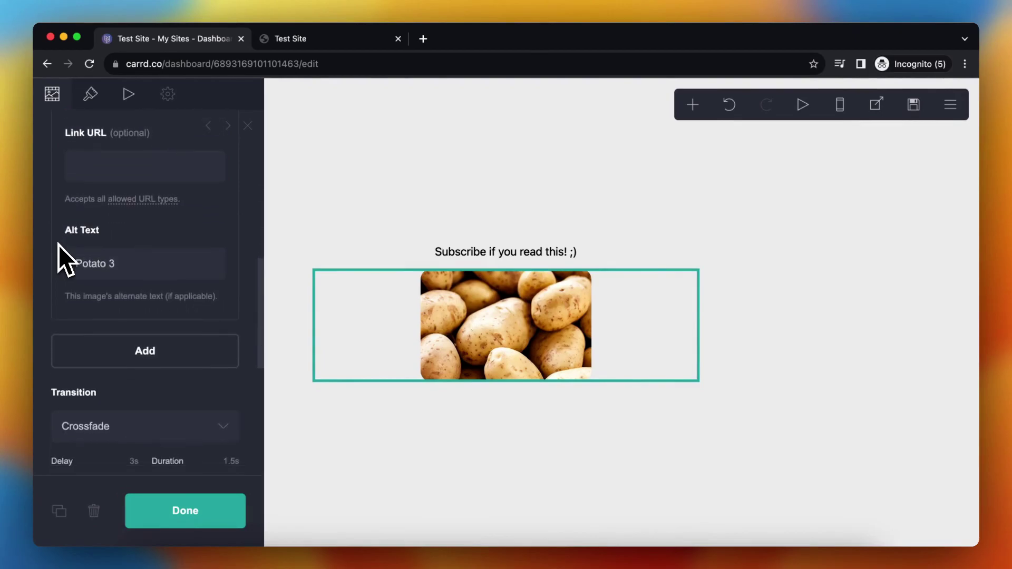
scroll(58, 245, "down", 2)
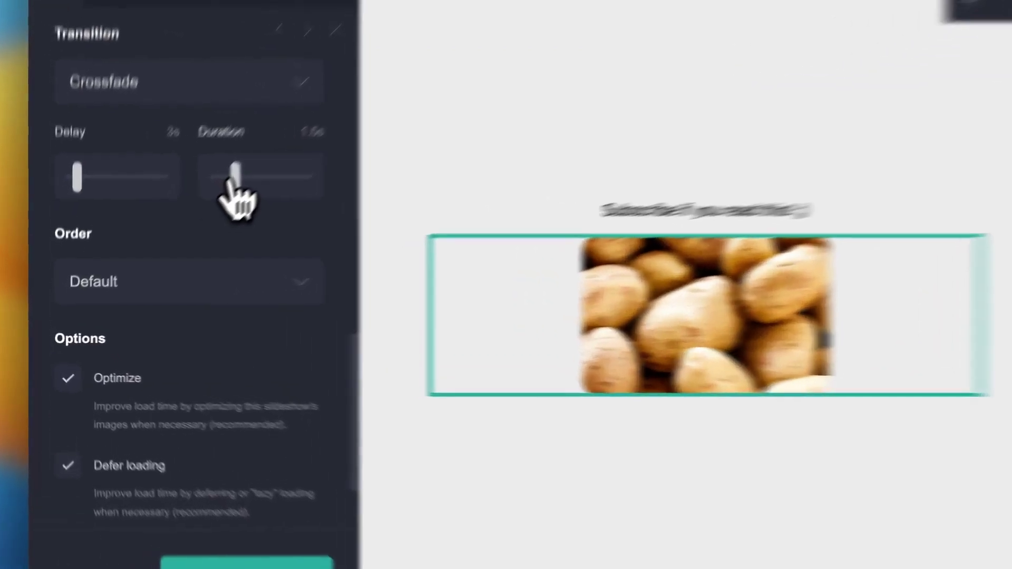
left_click_drag(232, 182, 271, 182)
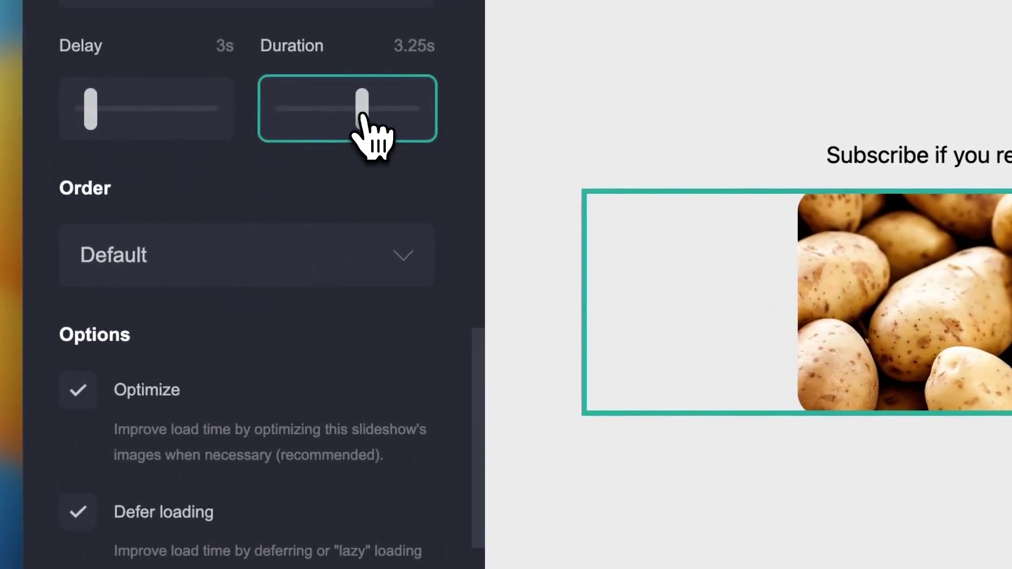
left_click(271, 484)
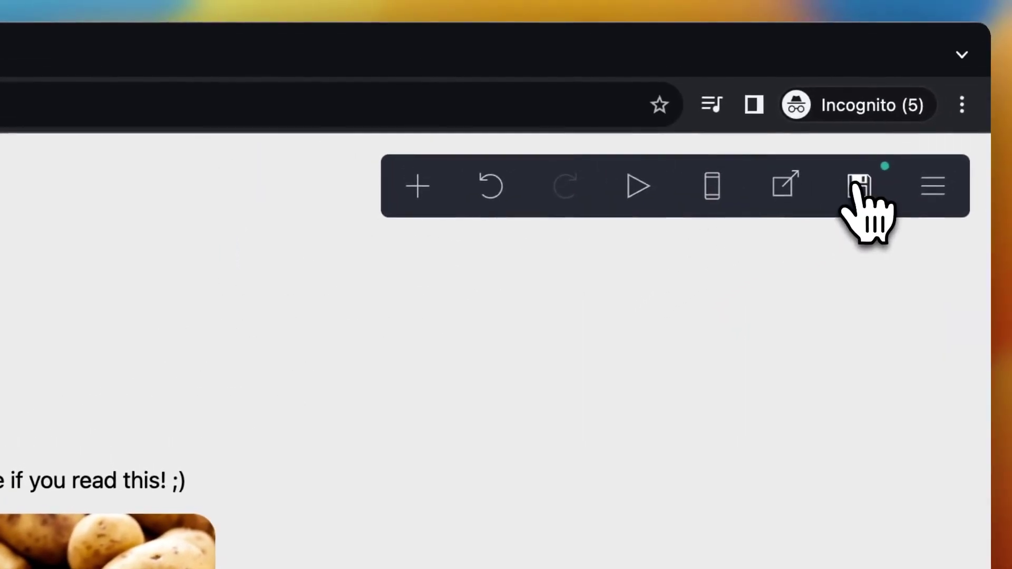
Publish the changes to the potato slideshow page and view the updated live site in a new tab.
left_click(985, 114)
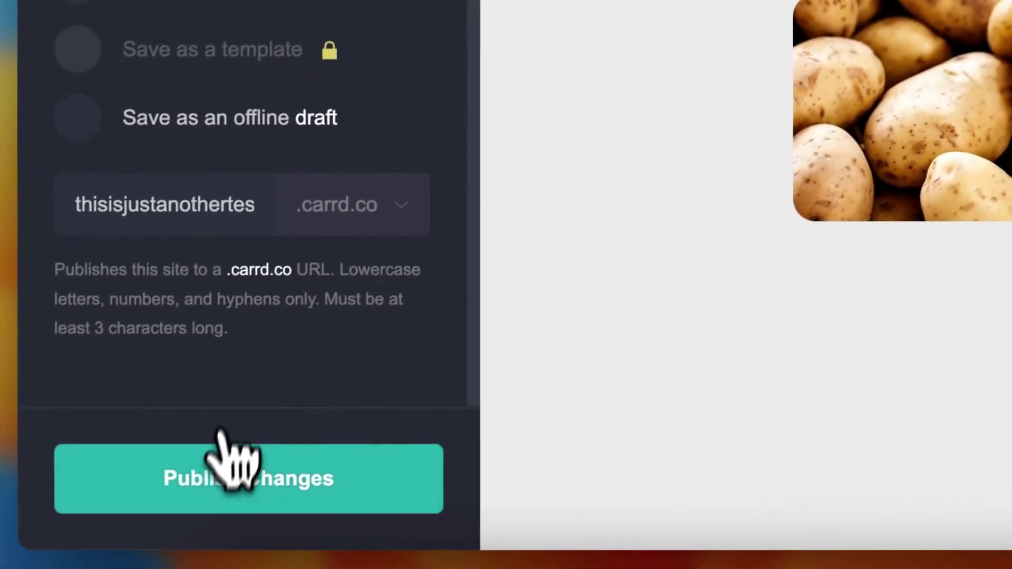
left_click(174, 512)
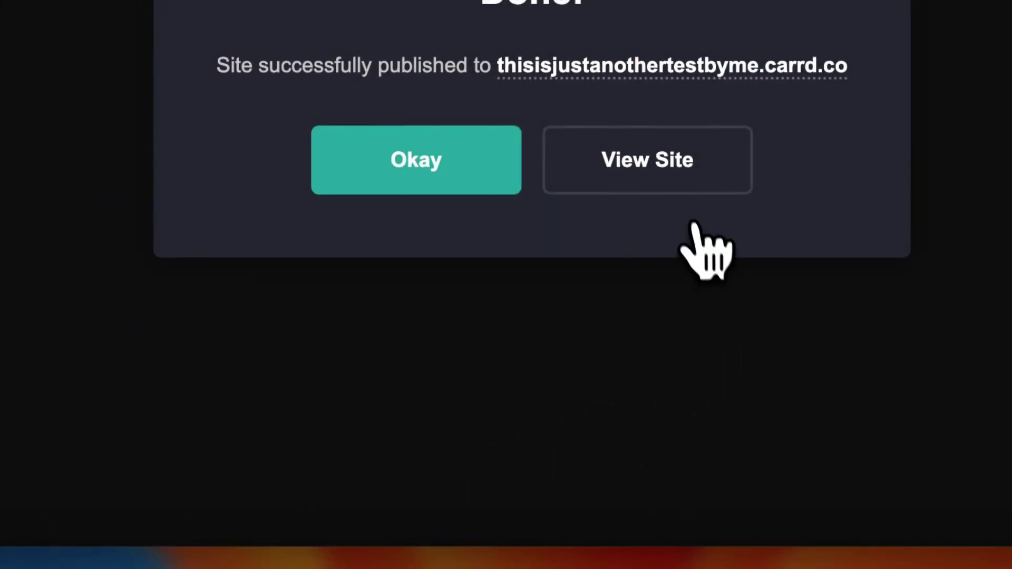
left_click(677, 174)
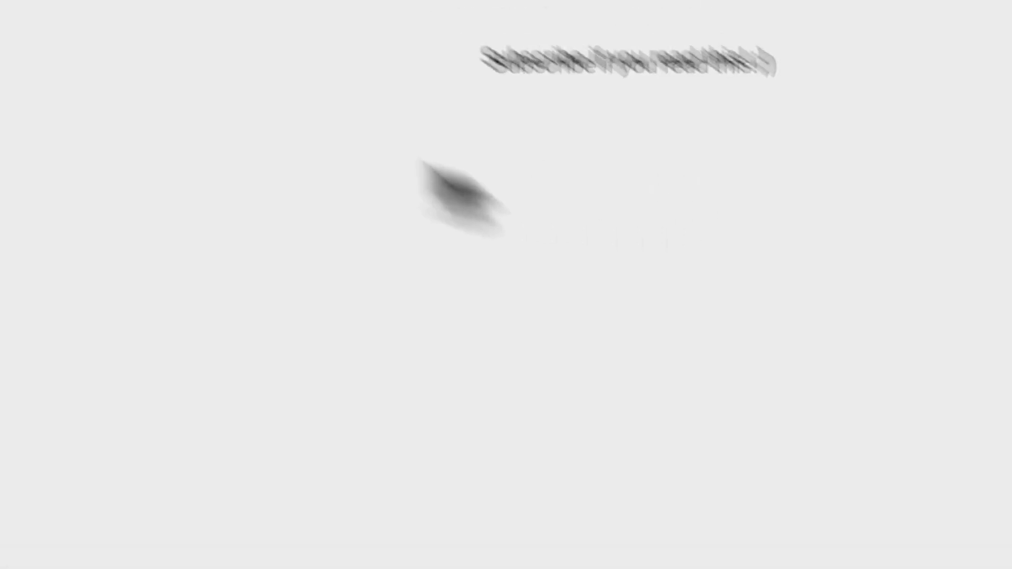